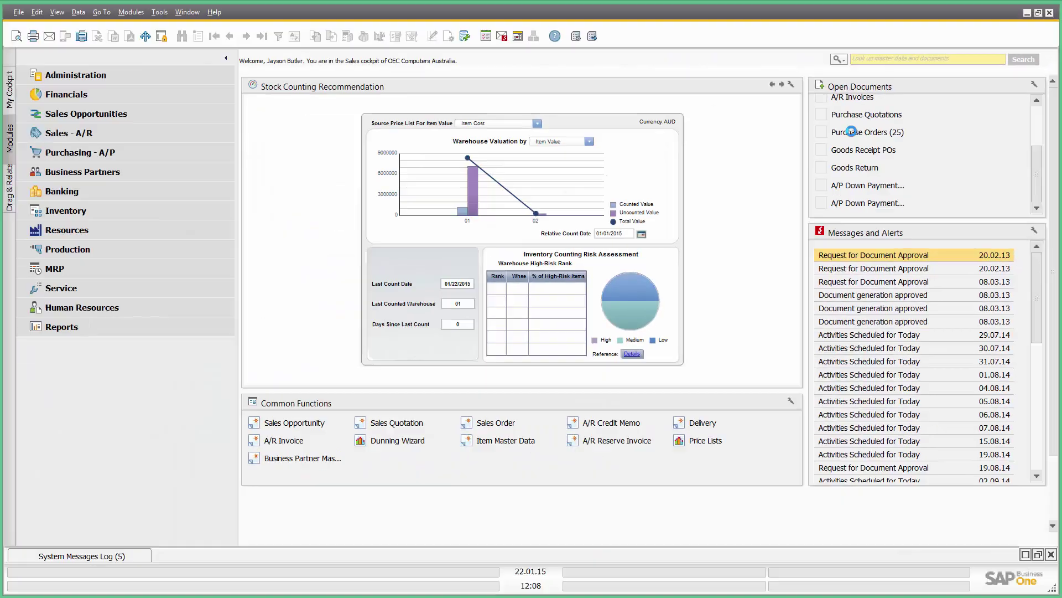
# List the open purchase orders sorted newest first and open purchase order 435
pyautogui.click(230, 291)
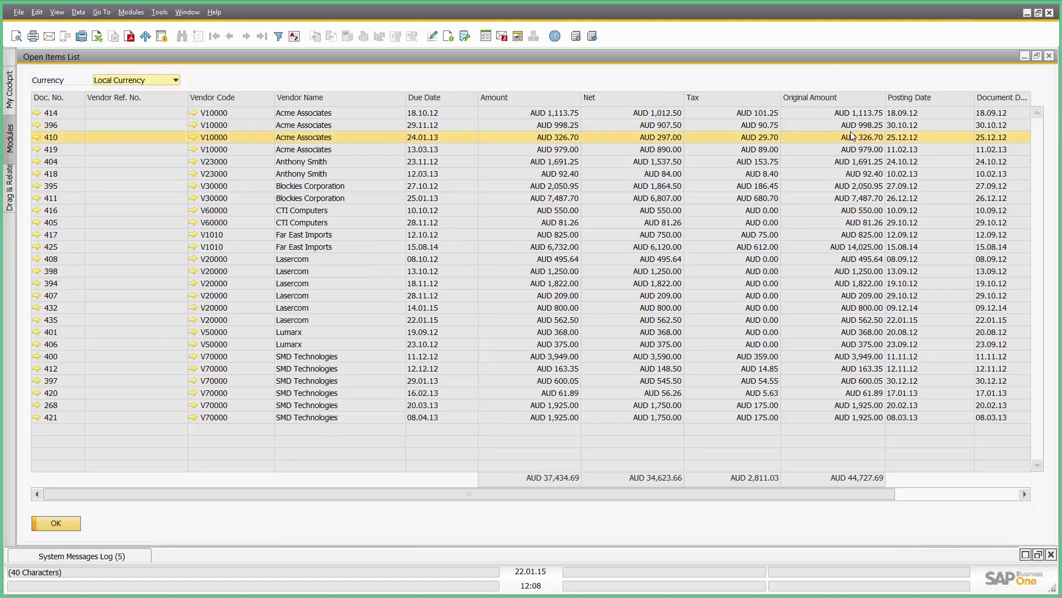
pyautogui.doubleClick(61, 100)
pyautogui.doubleClick(61, 100)
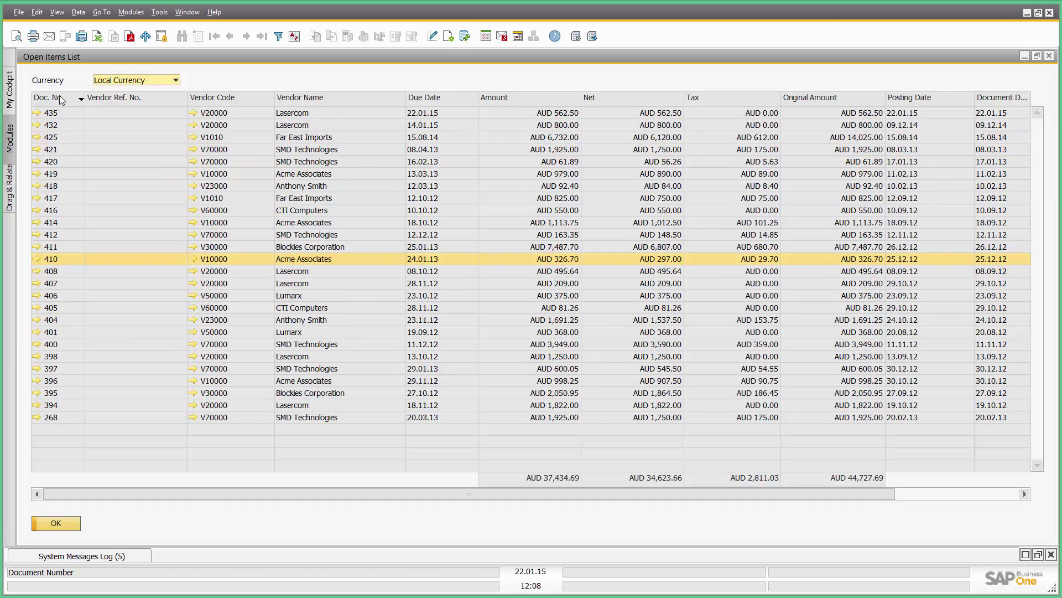
pyautogui.click(37, 113)
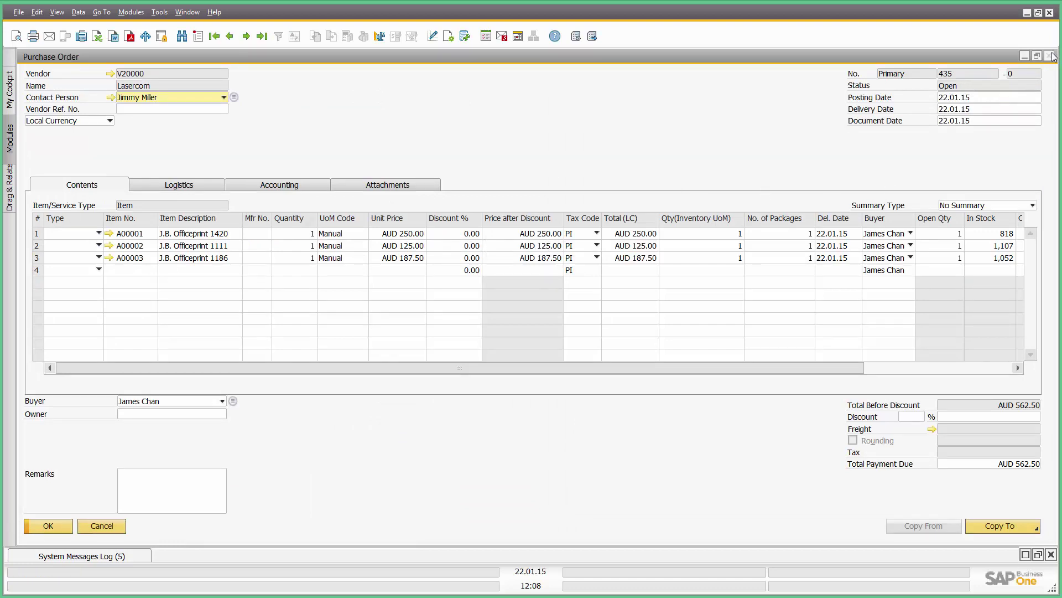
# Check warehouse stock for item A00001 from the order, then close the order and the list
pyautogui.click(109, 234)
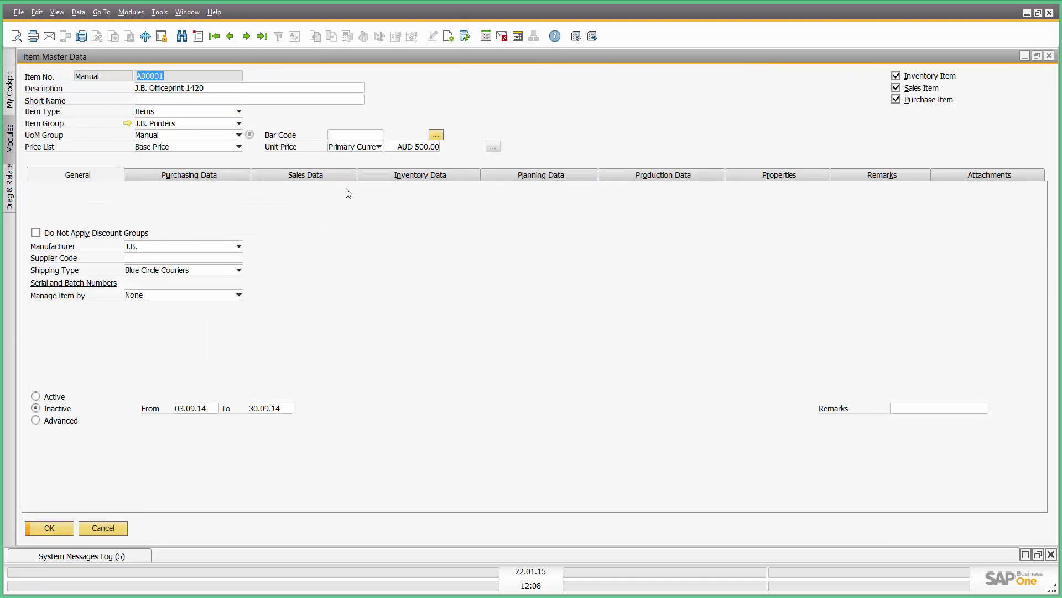
pyautogui.click(404, 176)
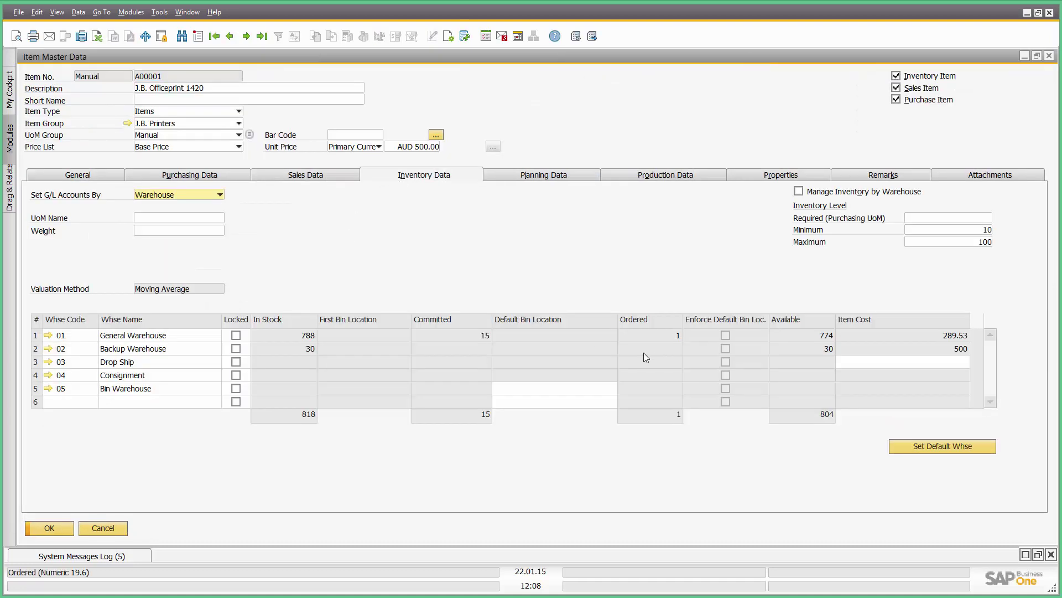
pyautogui.click(111, 527)
pyautogui.click(107, 528)
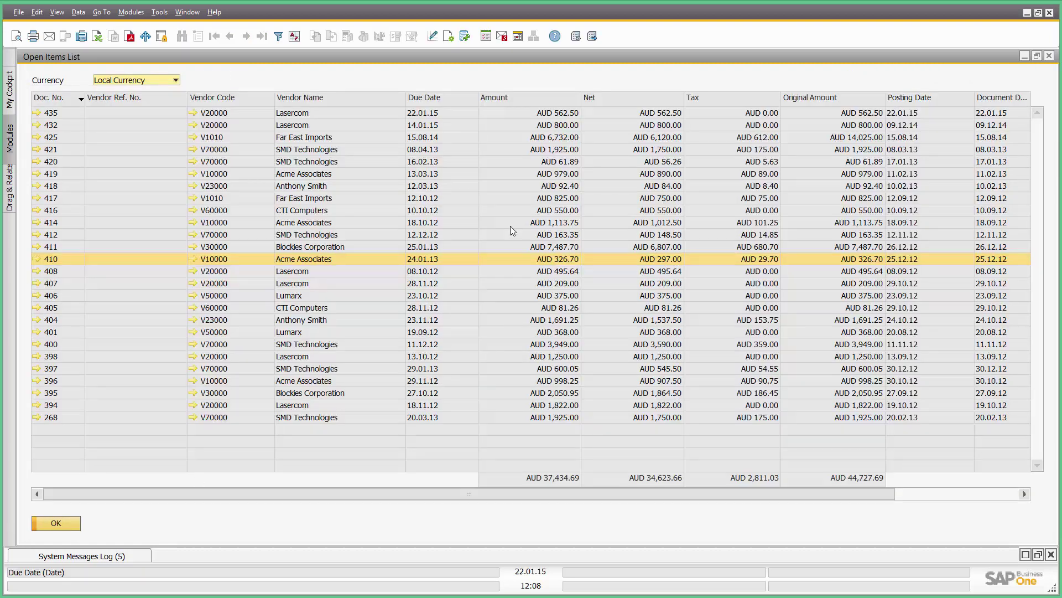
pyautogui.click(72, 523)
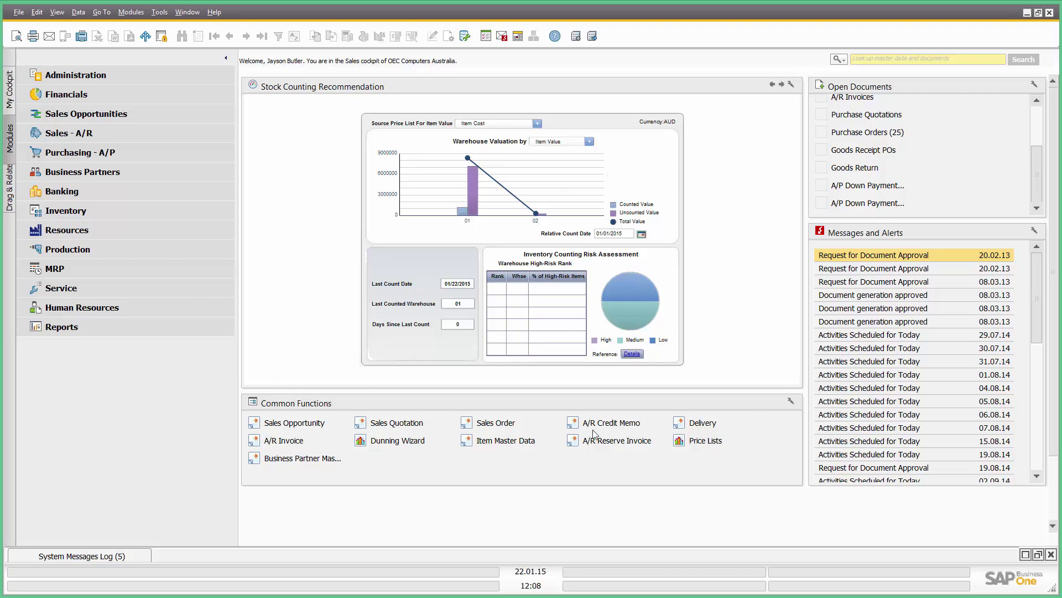
# Discard a new empty delivery document and read the latest alert message in full
pyautogui.click(702, 424)
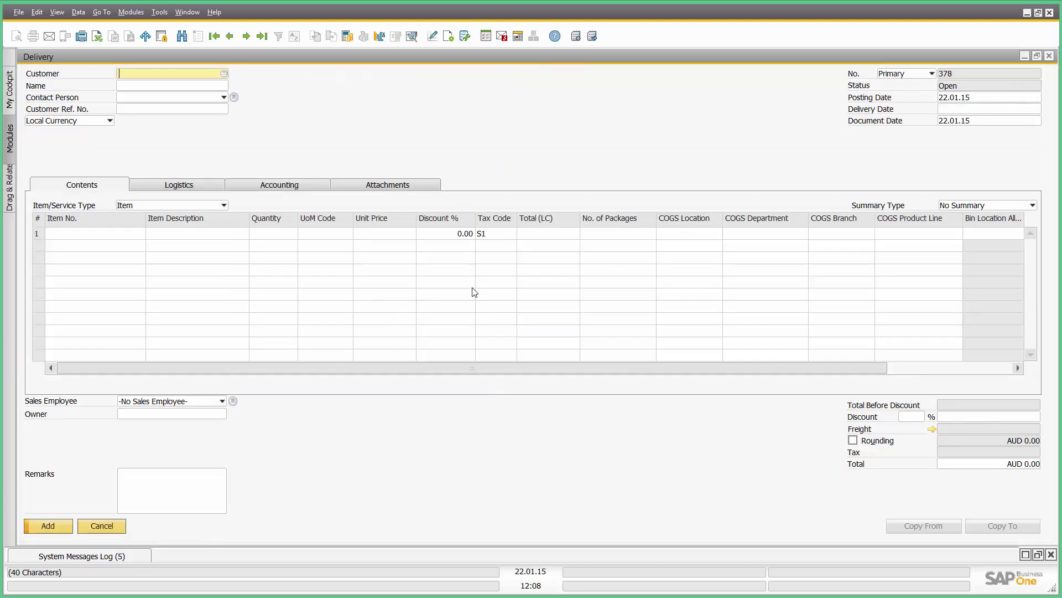
pyautogui.click(1049, 56)
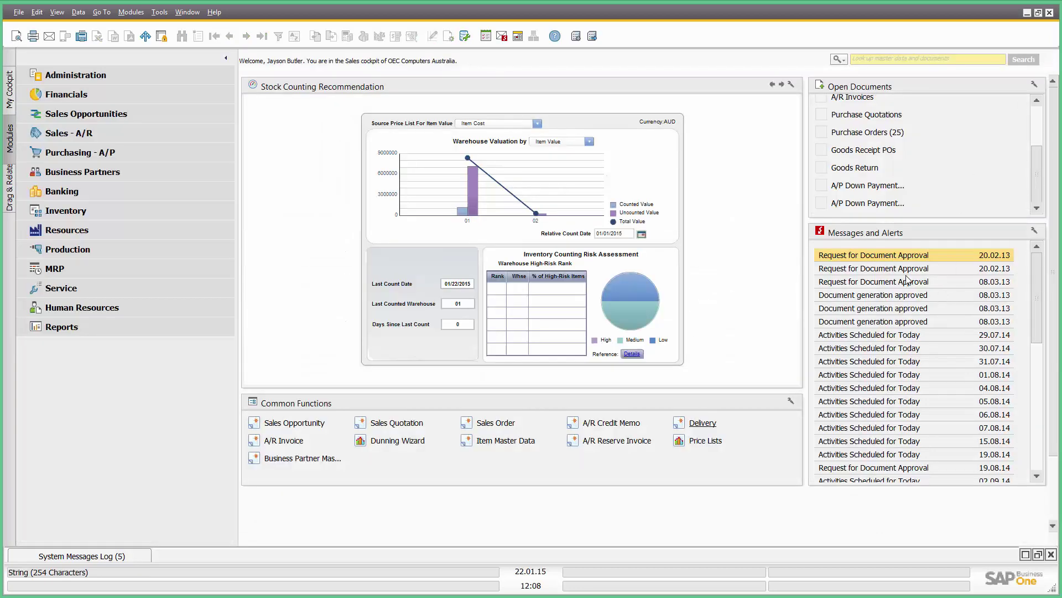
pyautogui.moveTo(1038, 269); pyautogui.dragTo(1042, 434)
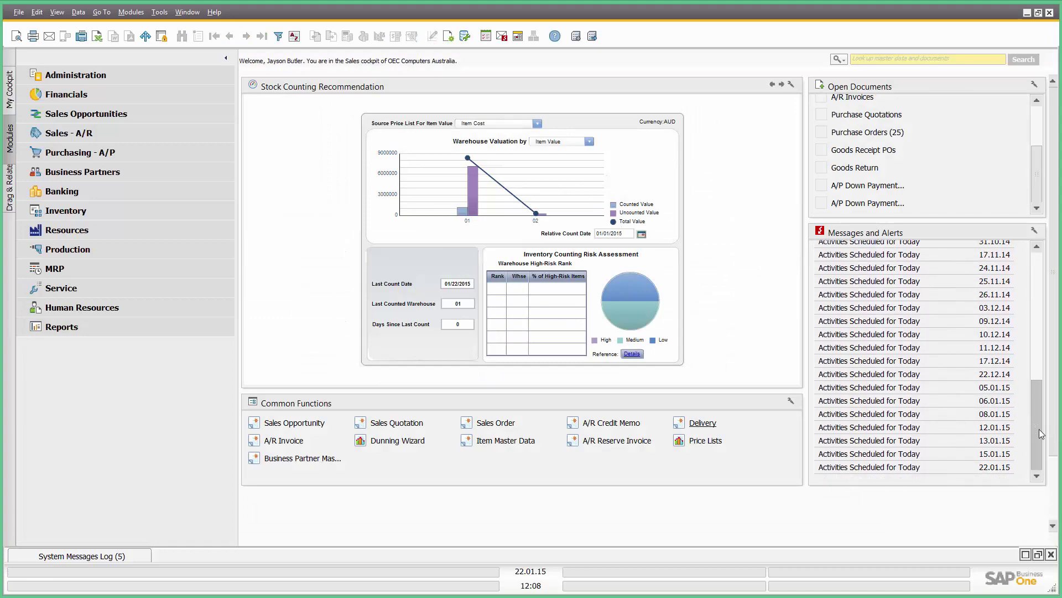
pyautogui.doubleClick(925, 467)
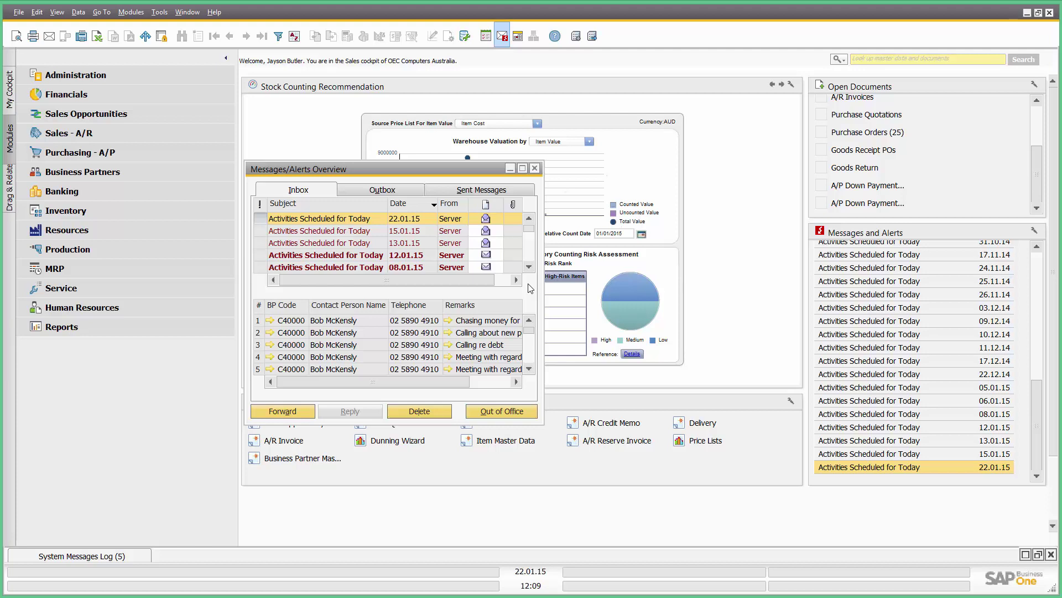
pyautogui.click(535, 168)
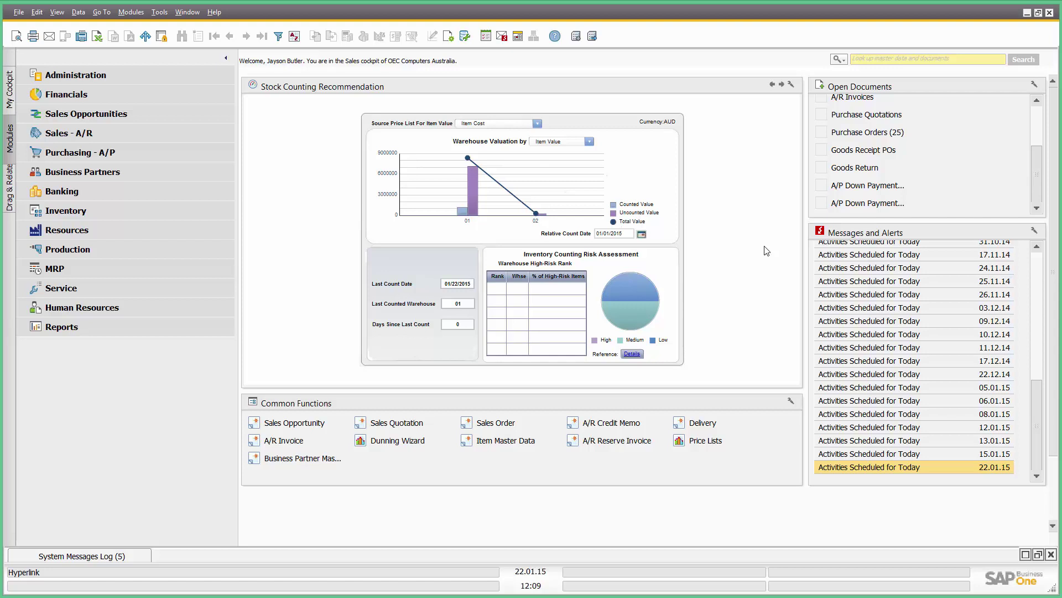
# Search Item Master Data by description '*off*' and open item A00002, J.B. Officeprint 1111
pyautogui.click(141, 208)
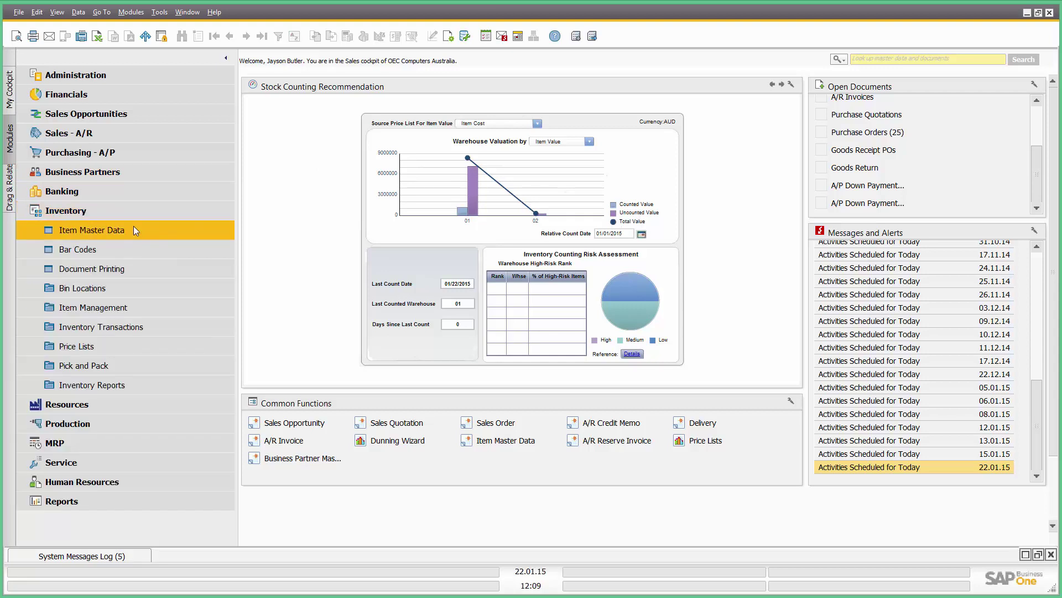
pyautogui.click(134, 228)
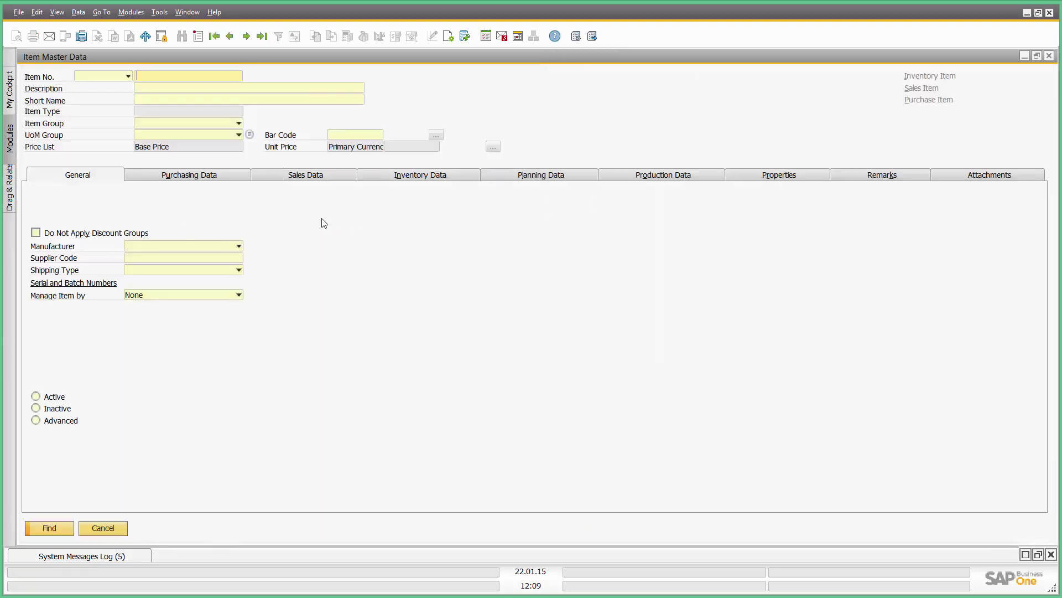
pyautogui.click(165, 84)
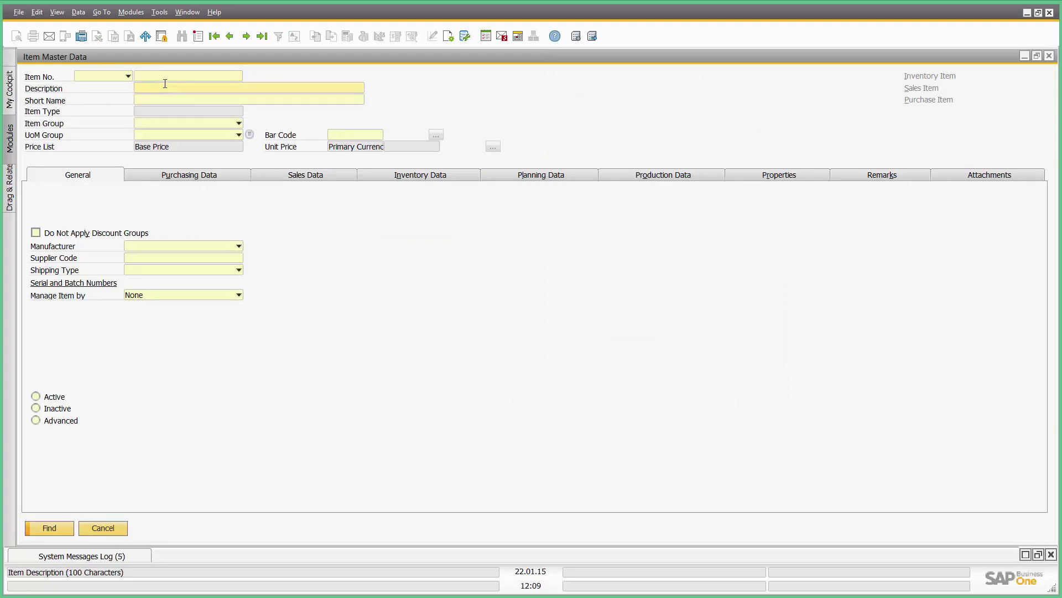
pyautogui.write('*oofice*')
pyautogui.press('BackSpace')
pyautogui.press('BackSpace')
pyautogui.press('BackSpace')
pyautogui.press('BackSpace')
pyautogui.press('BackSpace')
pyautogui.press('BackSpace')
pyautogui.write('ff*')
pyautogui.press('Return')
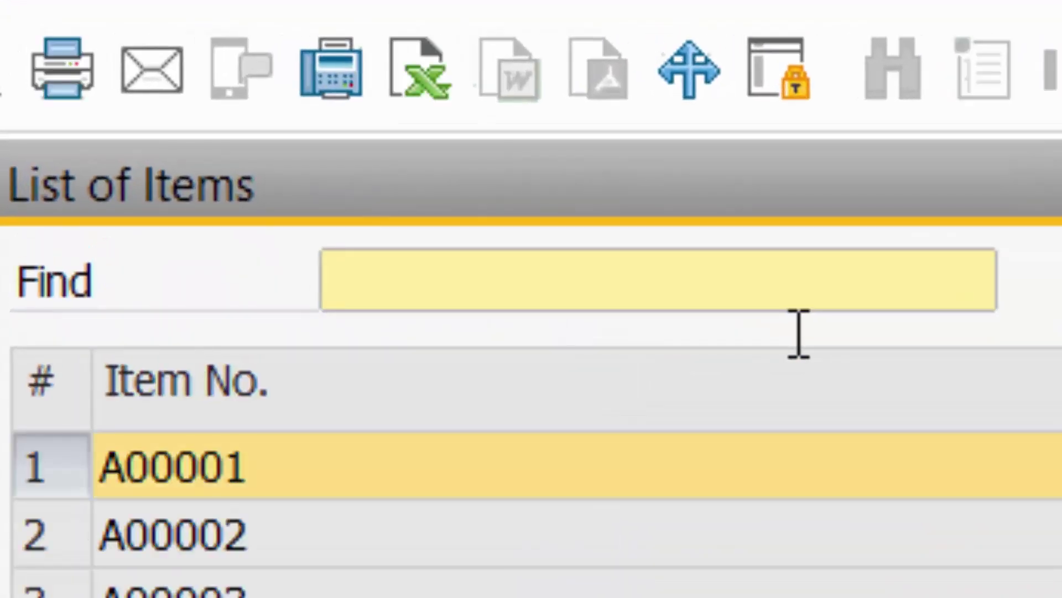
pyautogui.press('Down')
pyautogui.press('Return')
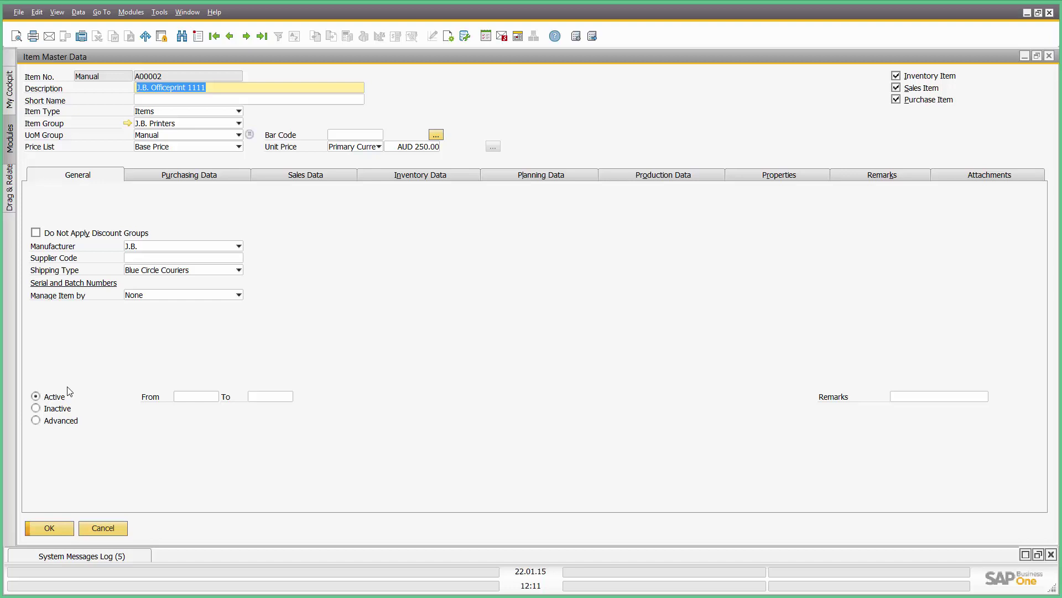
pyautogui.click(36, 408)
pyautogui.click(179, 409)
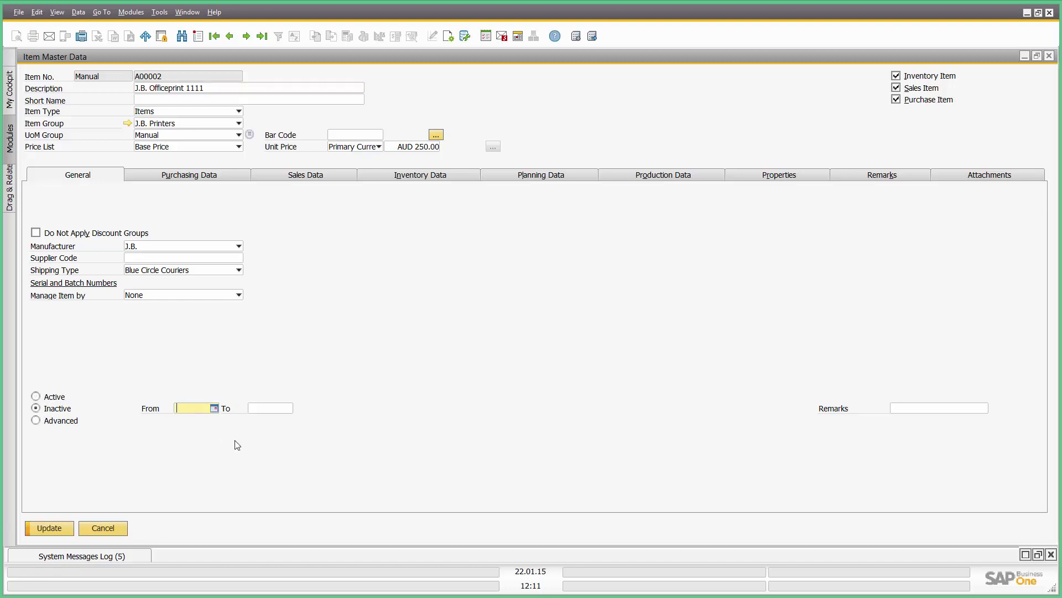
pyautogui.write('22')
pyautogui.click(280, 411)
pyautogui.click(288, 408)
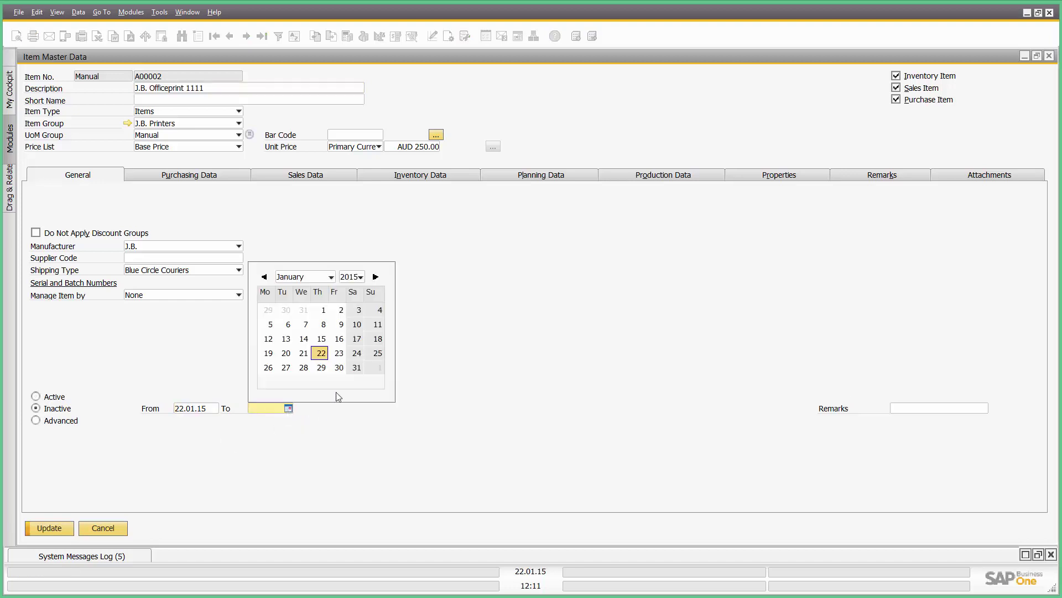
pyautogui.click(338, 365)
pyautogui.click(896, 408)
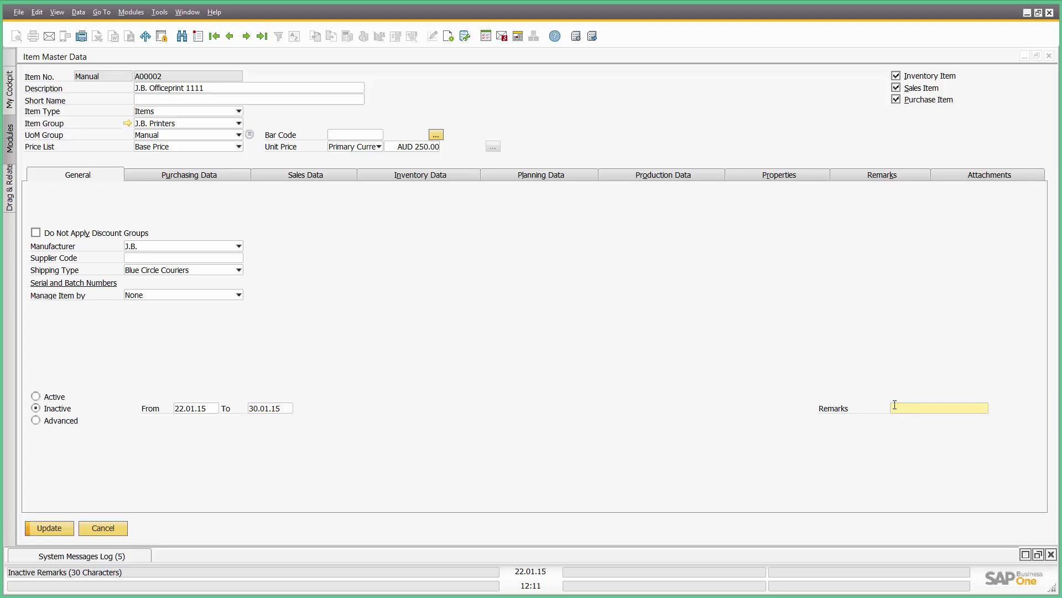
pyautogui.write('QA')
pyautogui.click(35, 397)
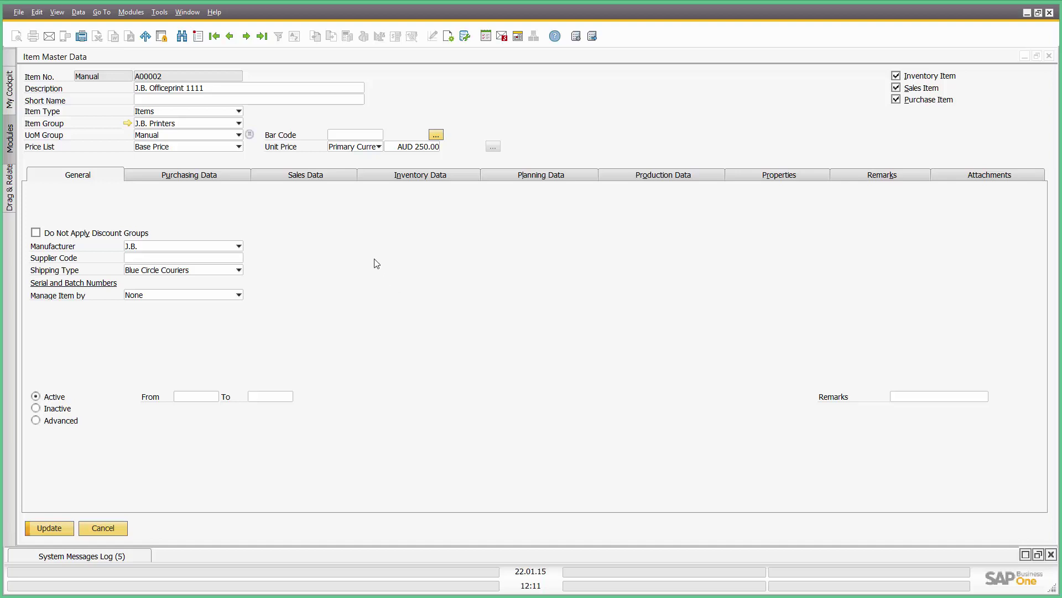
pyautogui.click(220, 176)
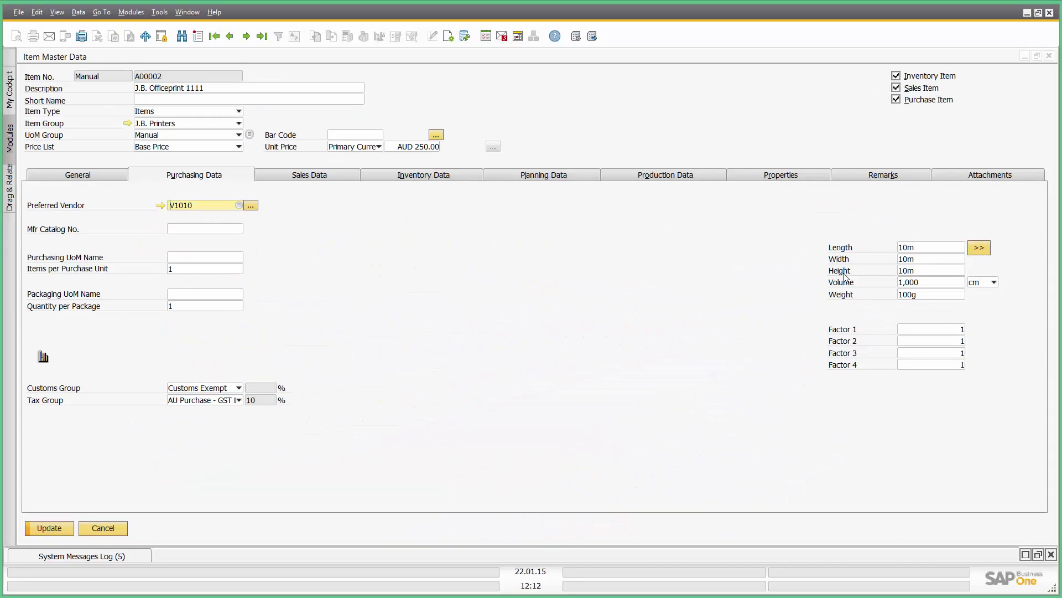
# Review A00002's purchase analysis maximized, then close it and show its inventory data
pyautogui.click(43, 356)
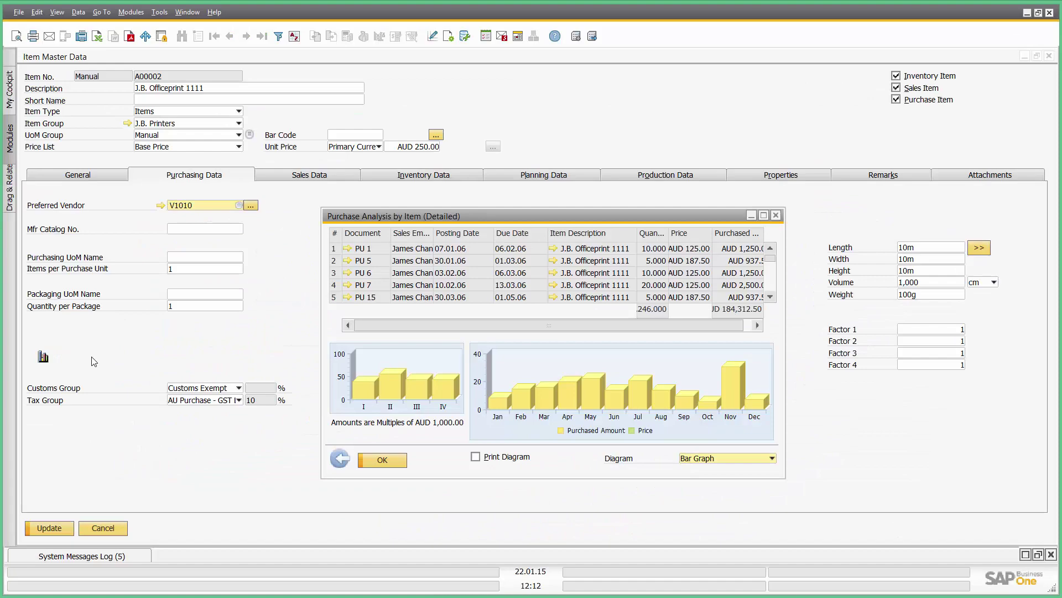
pyautogui.click(763, 215)
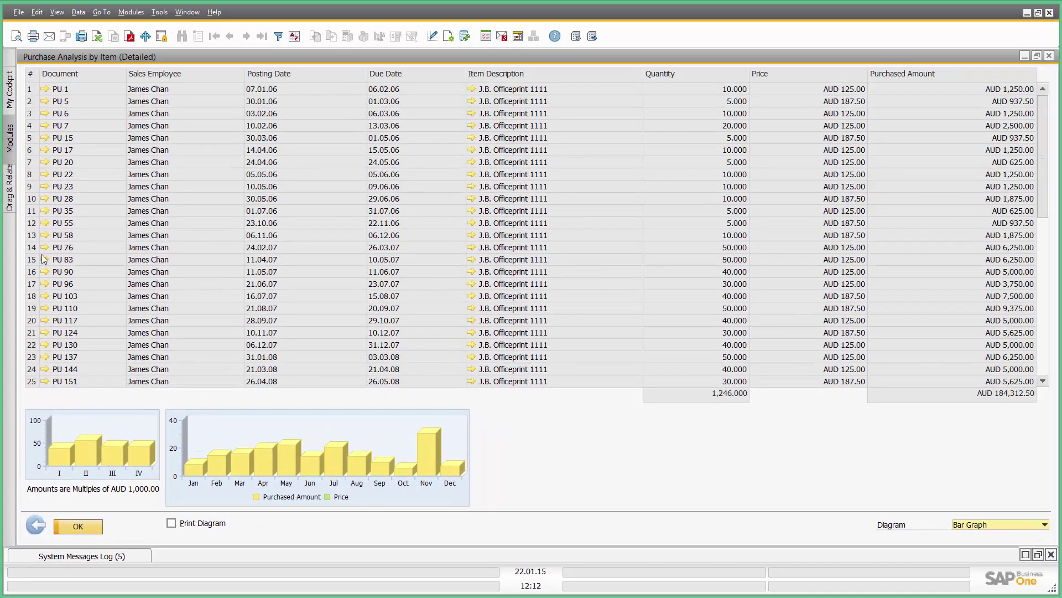
pyautogui.click(1049, 57)
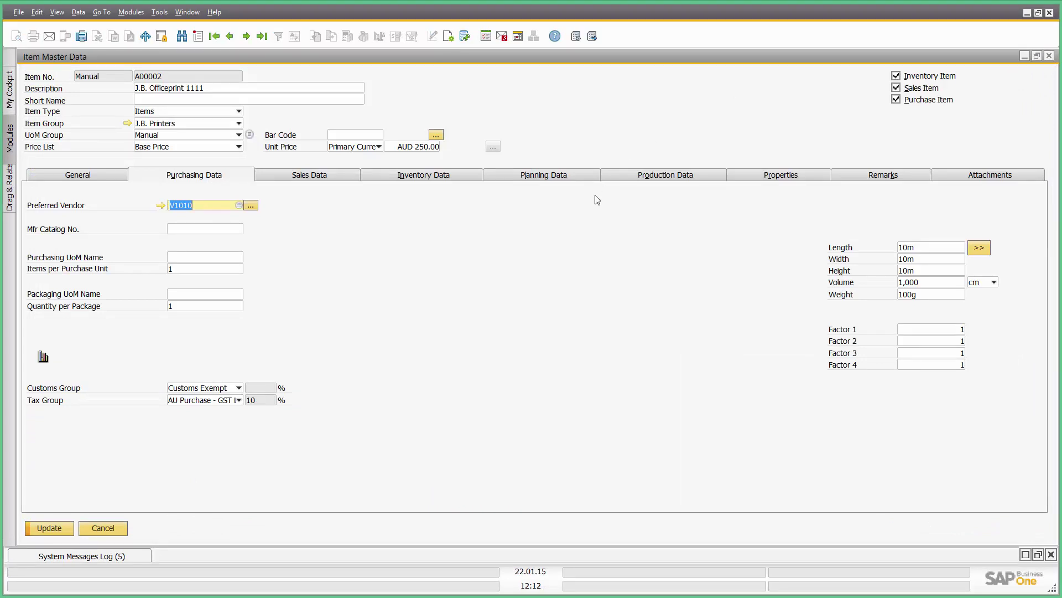
pyautogui.click(416, 176)
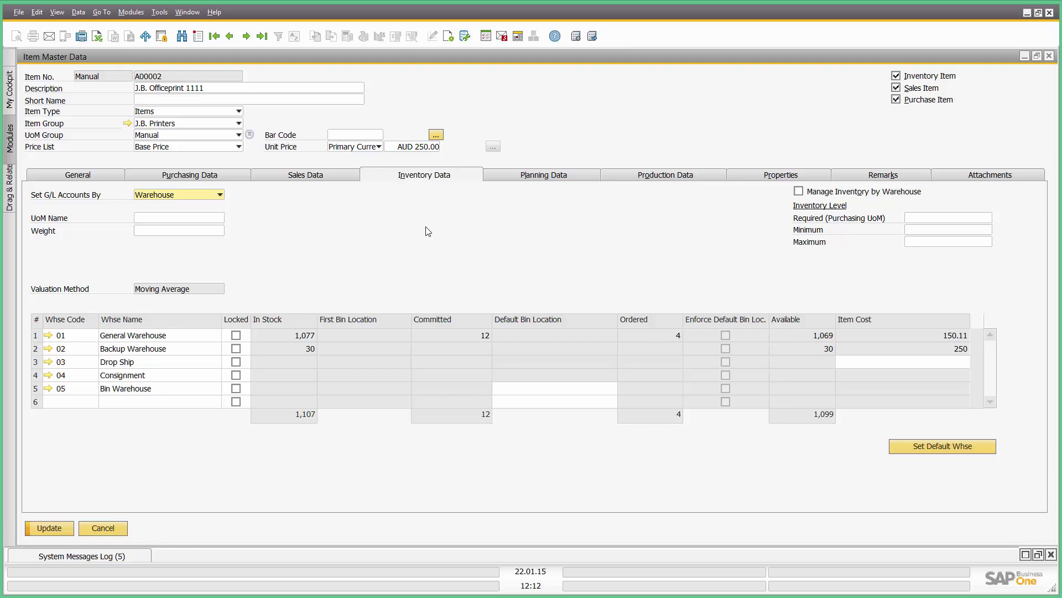
# Set A00002's minimum inventory level to 100 and maximum to 2,000, then show its sales data
pyautogui.click(914, 231)
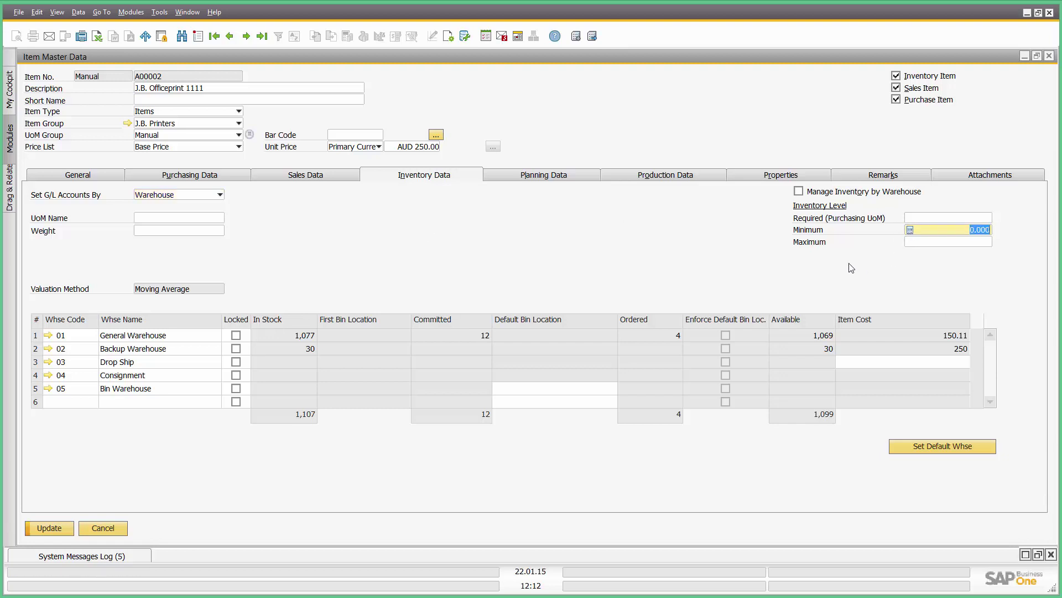
pyautogui.write('100')
pyautogui.press('Tab')
pyautogui.write('2000')
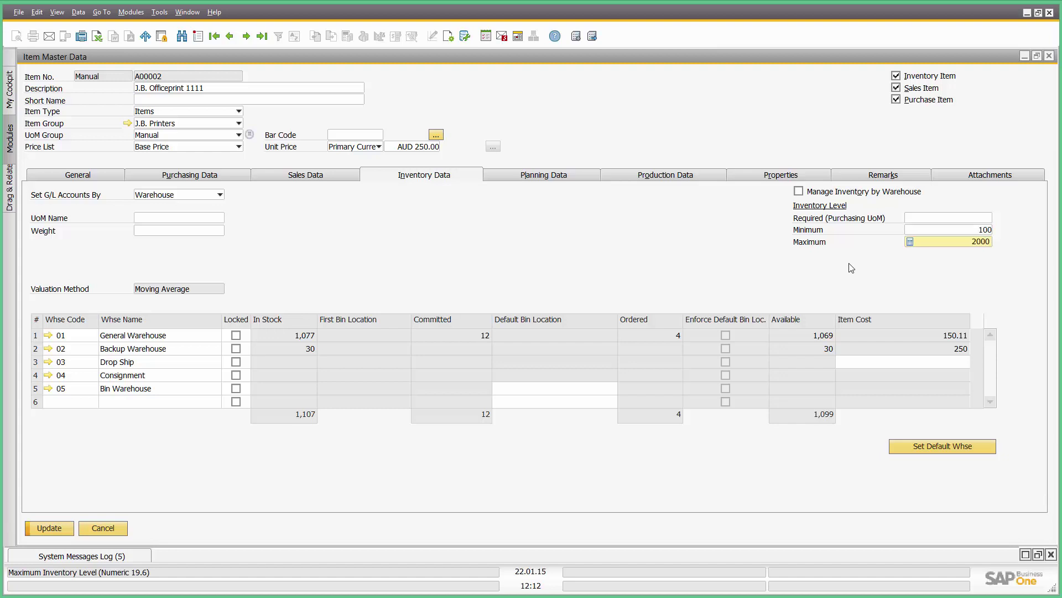
pyautogui.press('Tab')
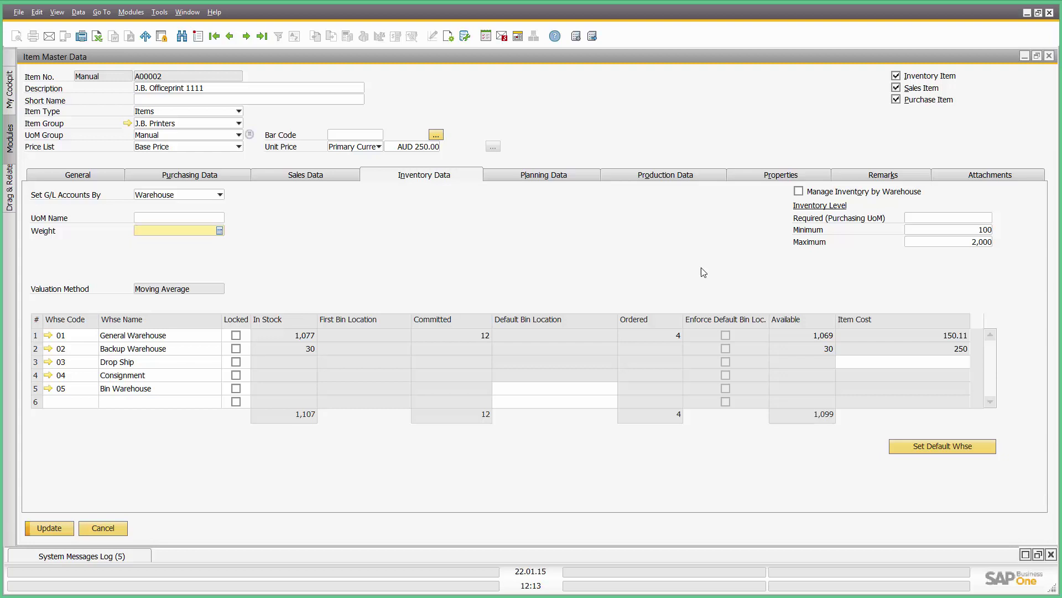
pyautogui.click(335, 176)
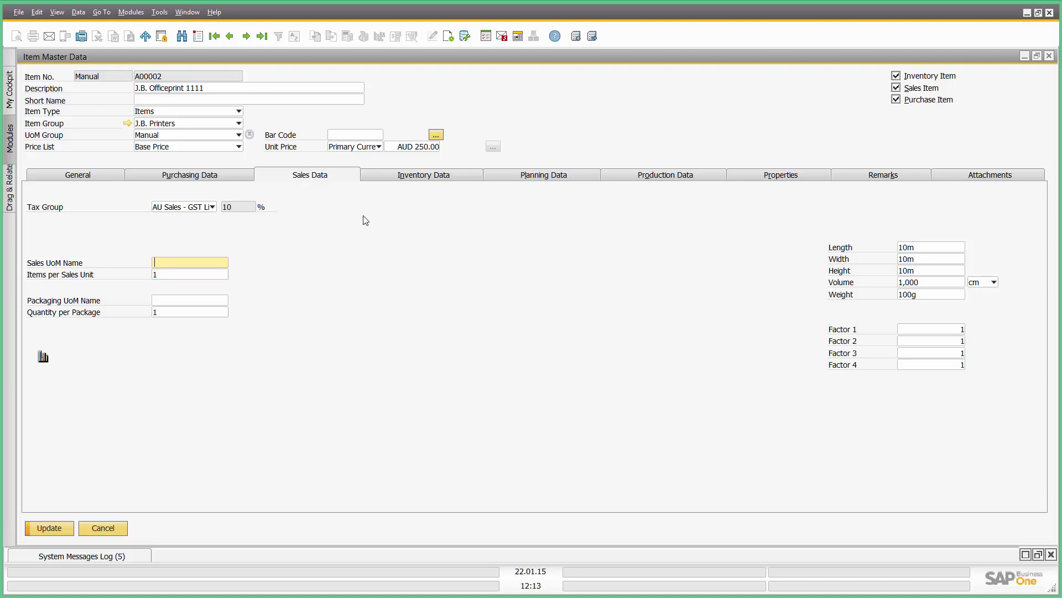
# Show A00002's planning data: MRP, Buy, monthly interval and 40-day lead time
pyautogui.click(514, 174)
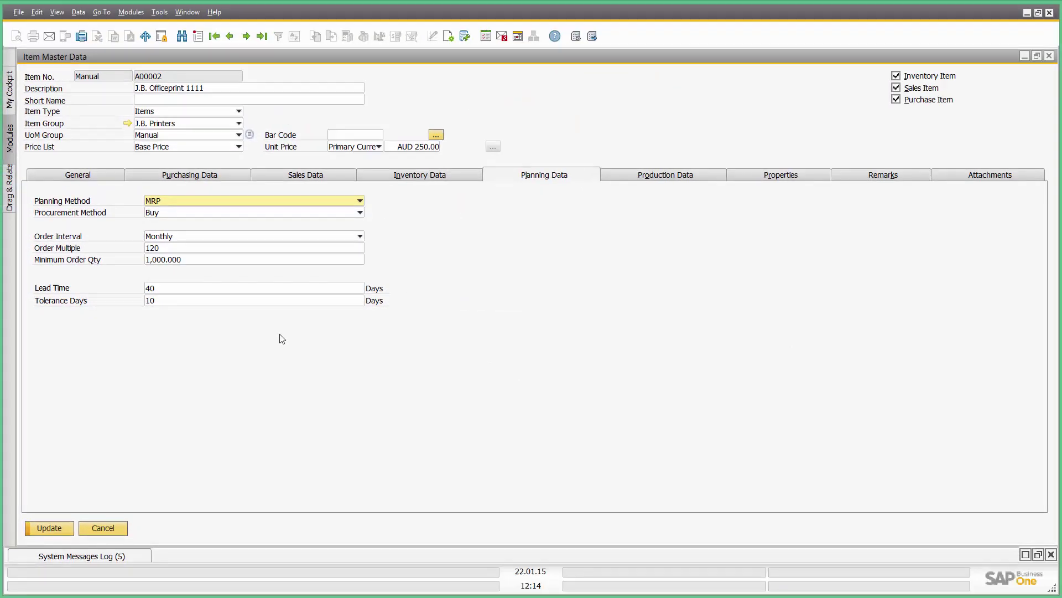
# Scroll through A00002's properties list to the bottom
pyautogui.click(768, 176)
pyautogui.moveTo(824, 243); pyautogui.dragTo(807, 378)
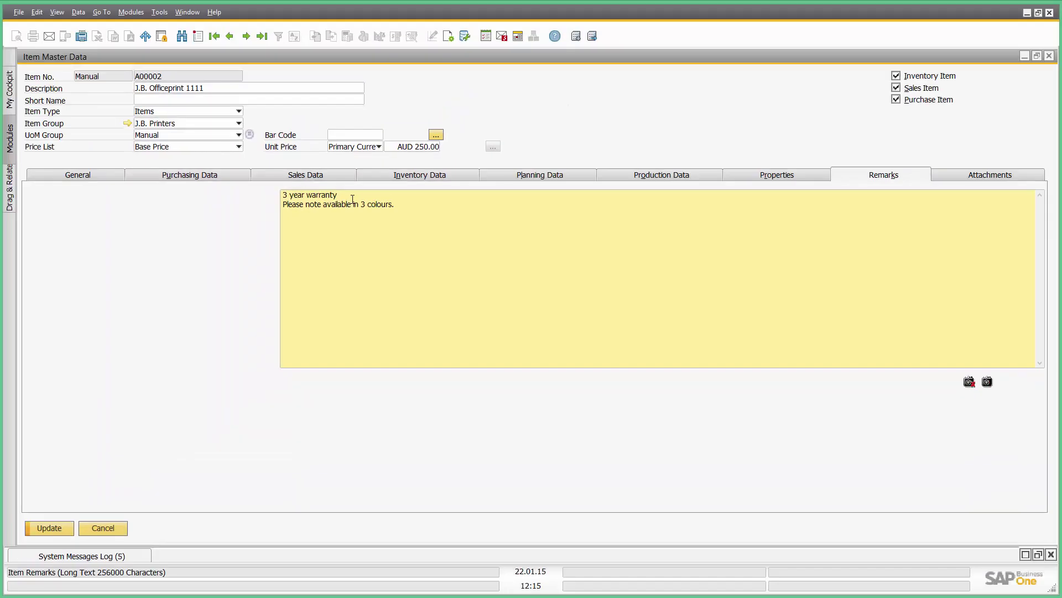
# Open A00002's attached delivery agreement document in Word, then close Word
pyautogui.click(965, 174)
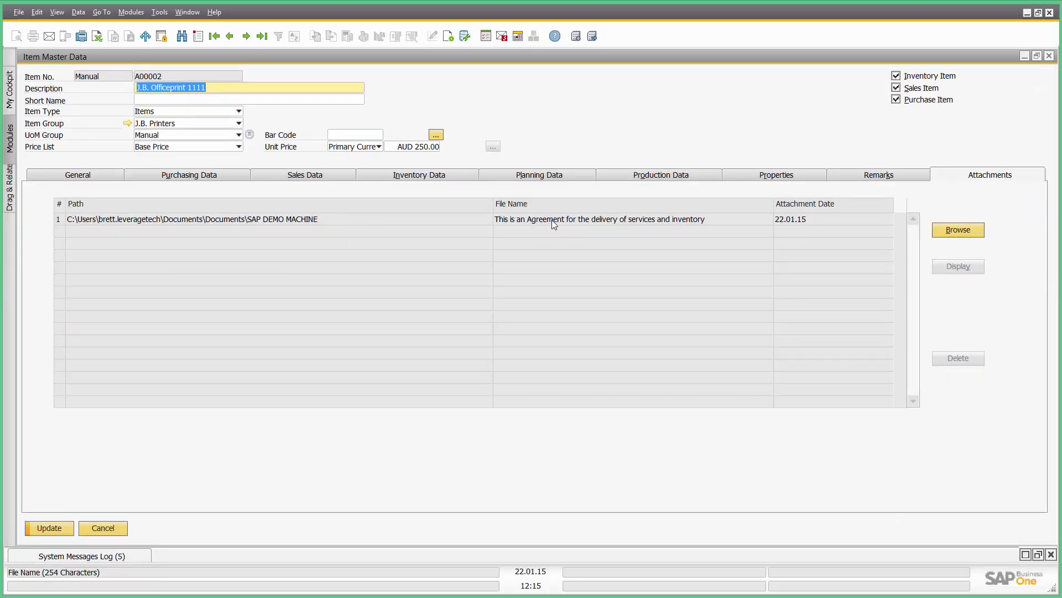
pyautogui.doubleClick(552, 220)
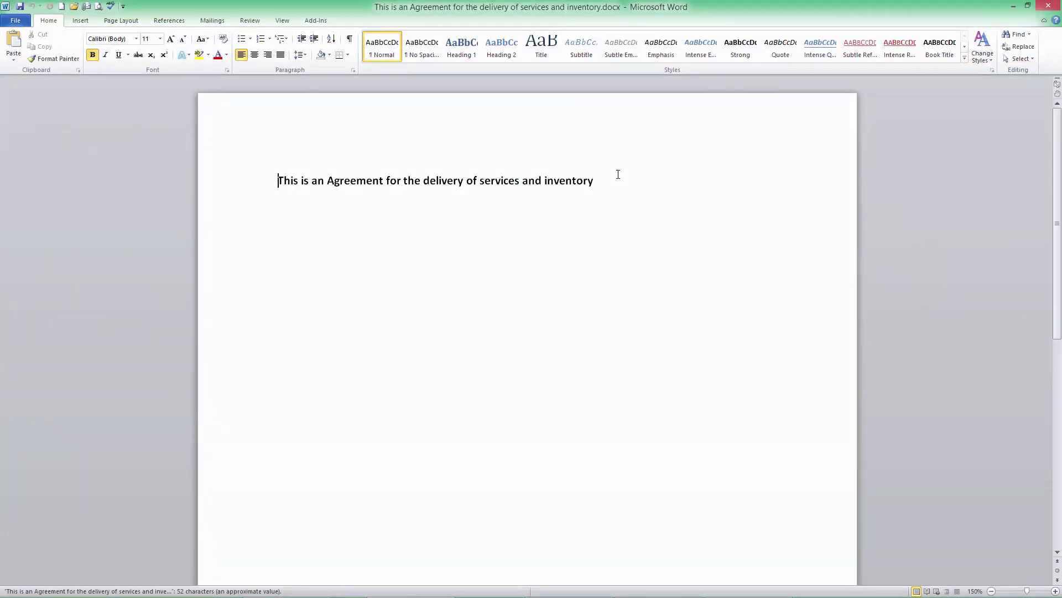
pyautogui.click(1050, 7)
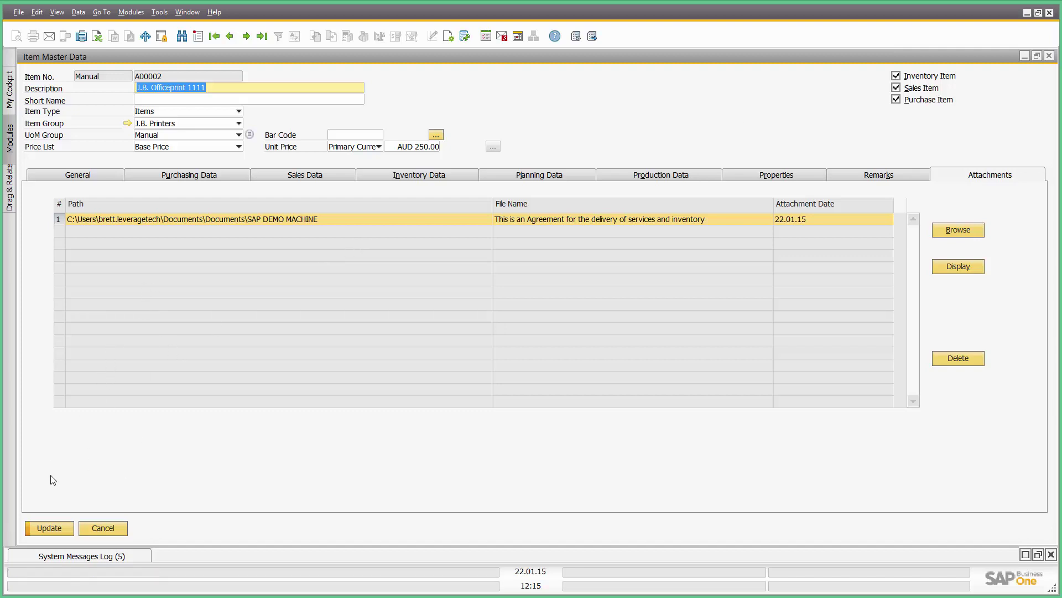
# Save the item and add a phone-call activity with a remark about limited availability
pyautogui.click(55, 530)
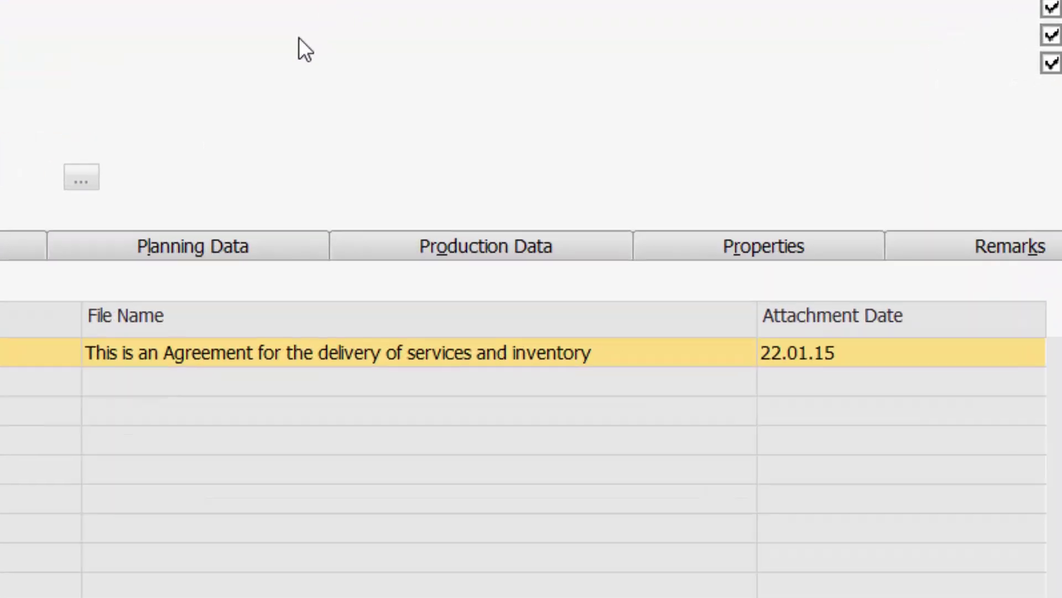
pyautogui.rightClick(299, 39)
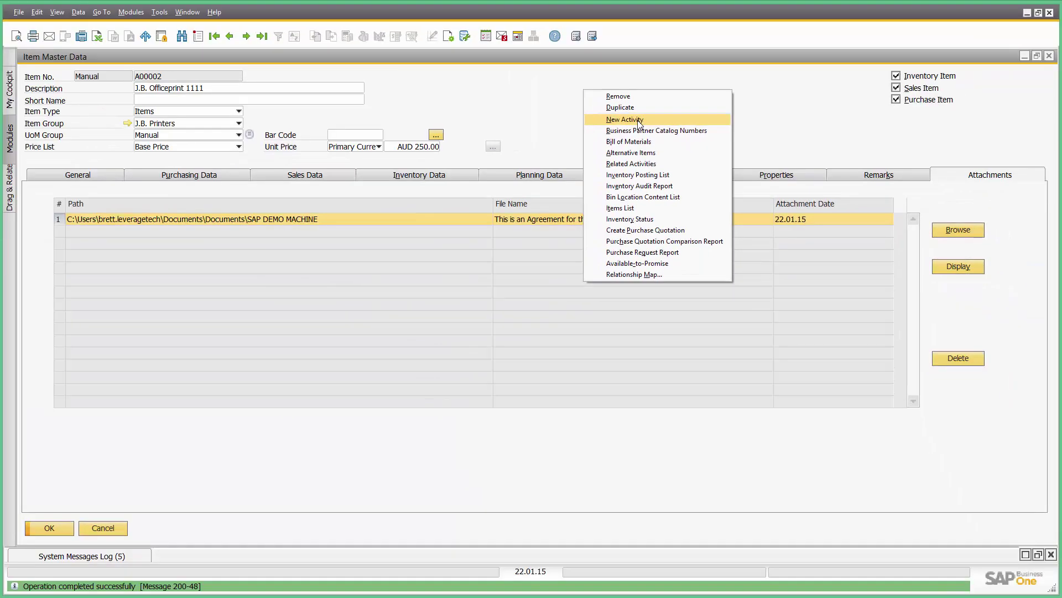
pyautogui.click(316, 110)
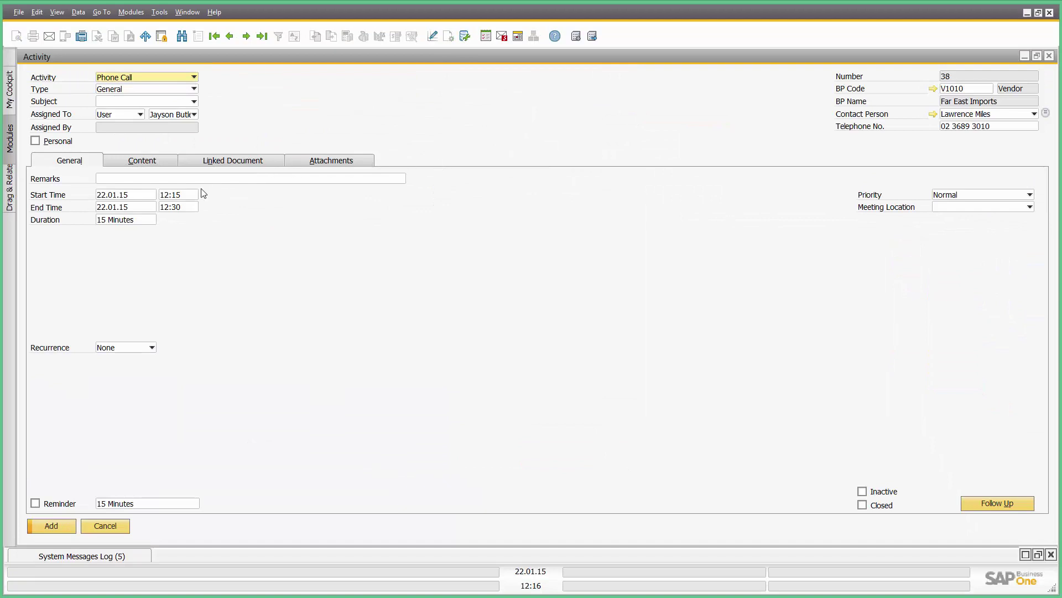
pyautogui.click(188, 179)
pyautogui.write('Plea')
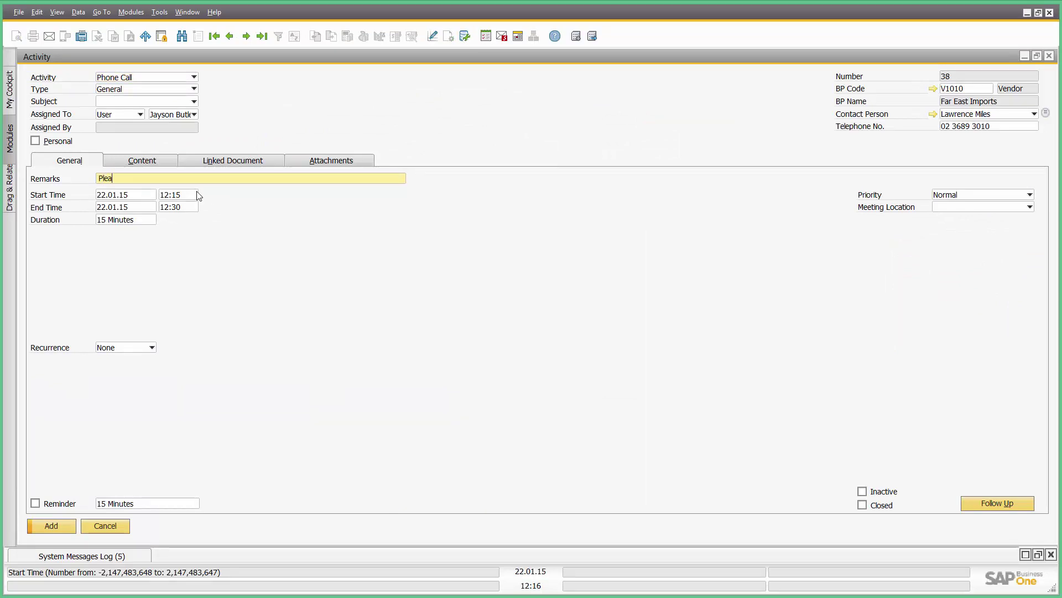
pyautogui.write('se note limited avaia')
pyautogui.write('a')
pyautogui.click(51, 526)
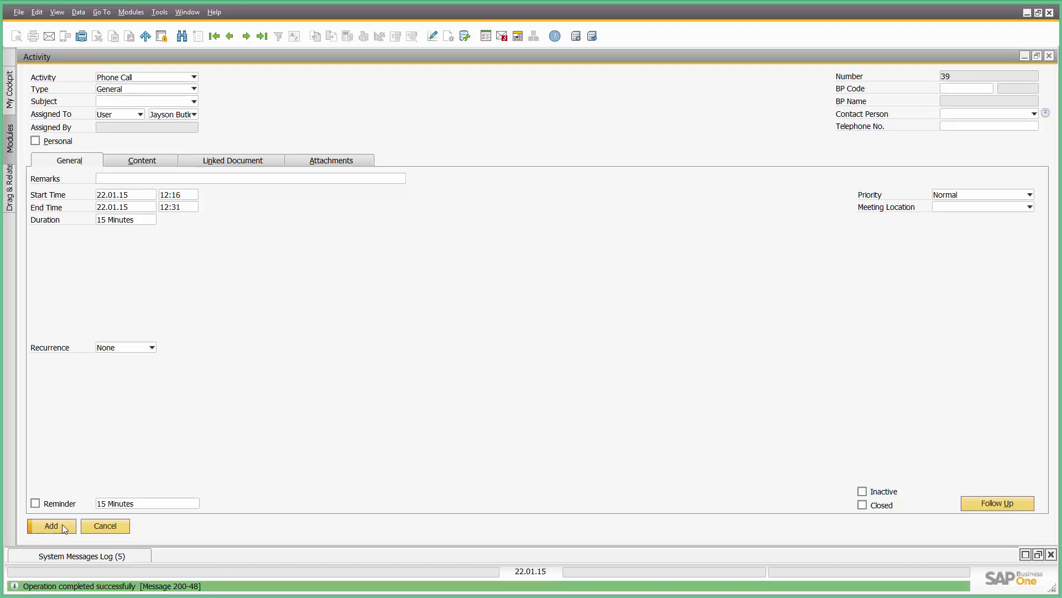
pyautogui.click(65, 528)
pyautogui.click(105, 525)
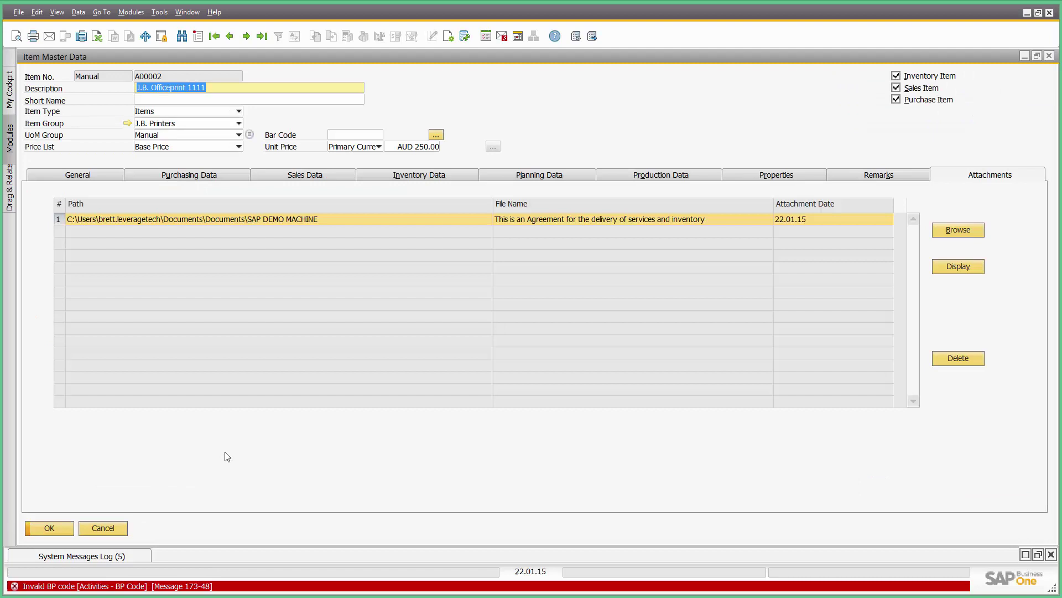
pyautogui.rightClick(541, 117)
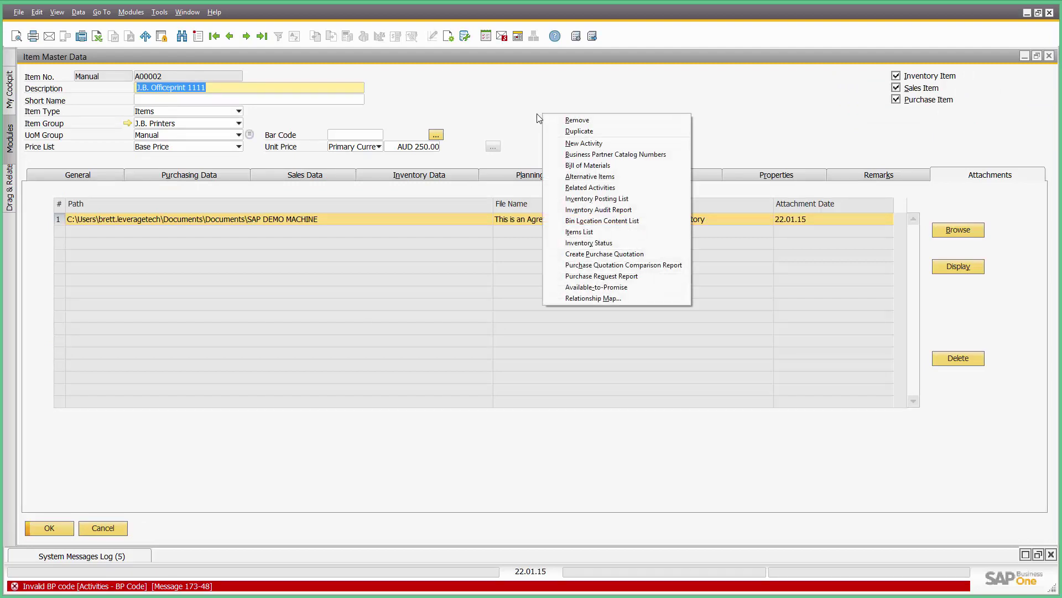
pyautogui.click(590, 176)
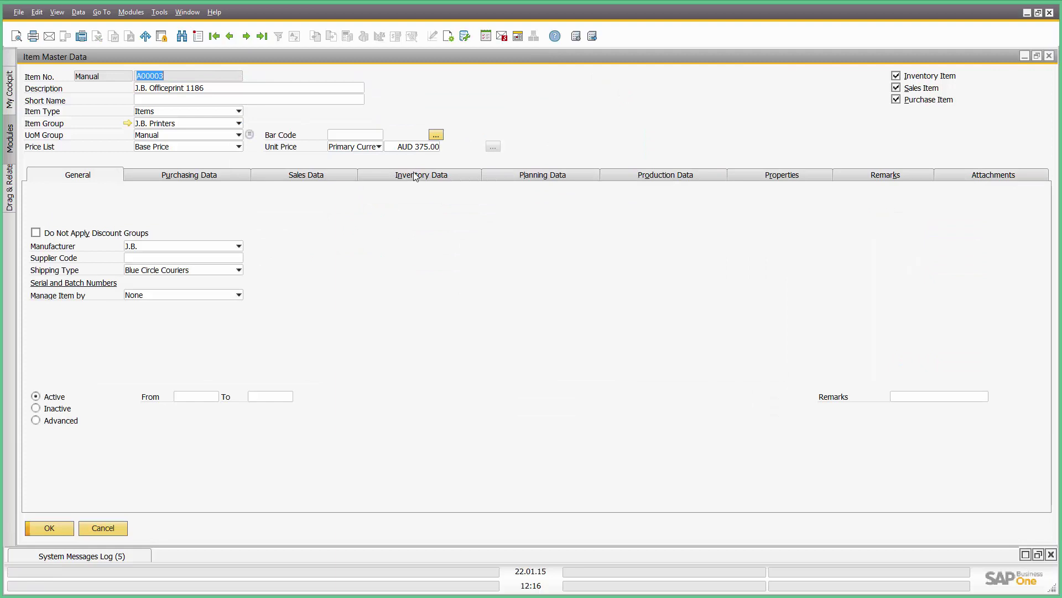
pyautogui.click(415, 174)
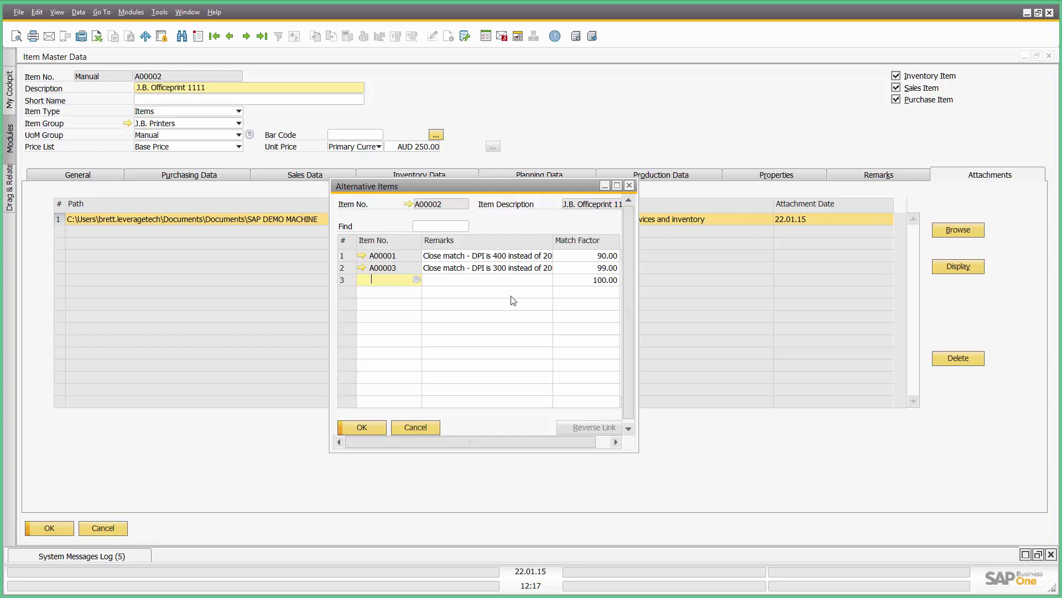
pyautogui.click(423, 429)
# Check A00002's available-to-promise report, viewing purchase order 406 and sales order 381
pyautogui.rightClick(573, 123)
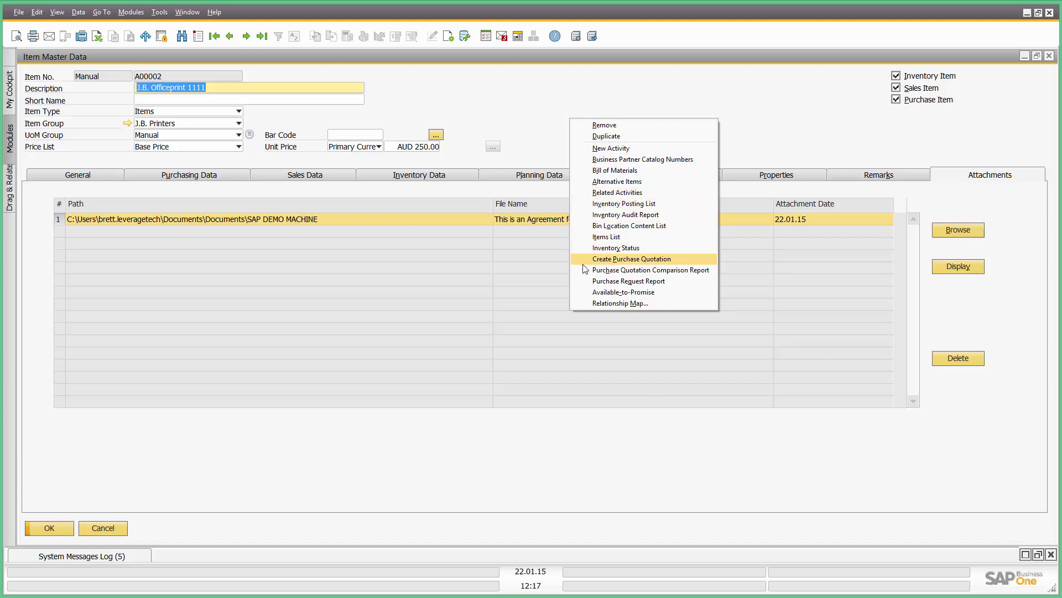
pyautogui.click(593, 293)
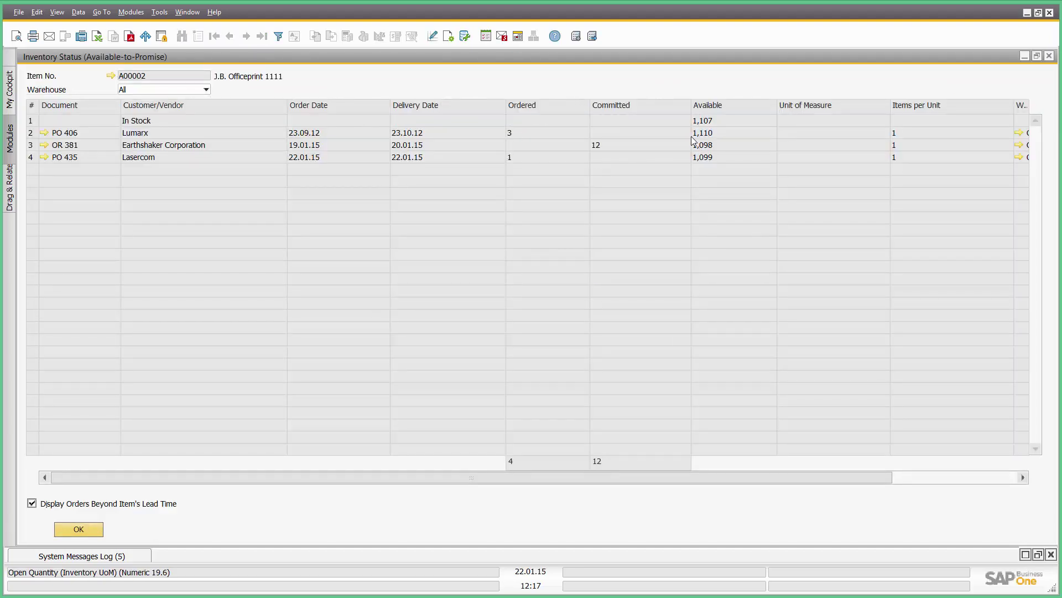
pyautogui.click(45, 134)
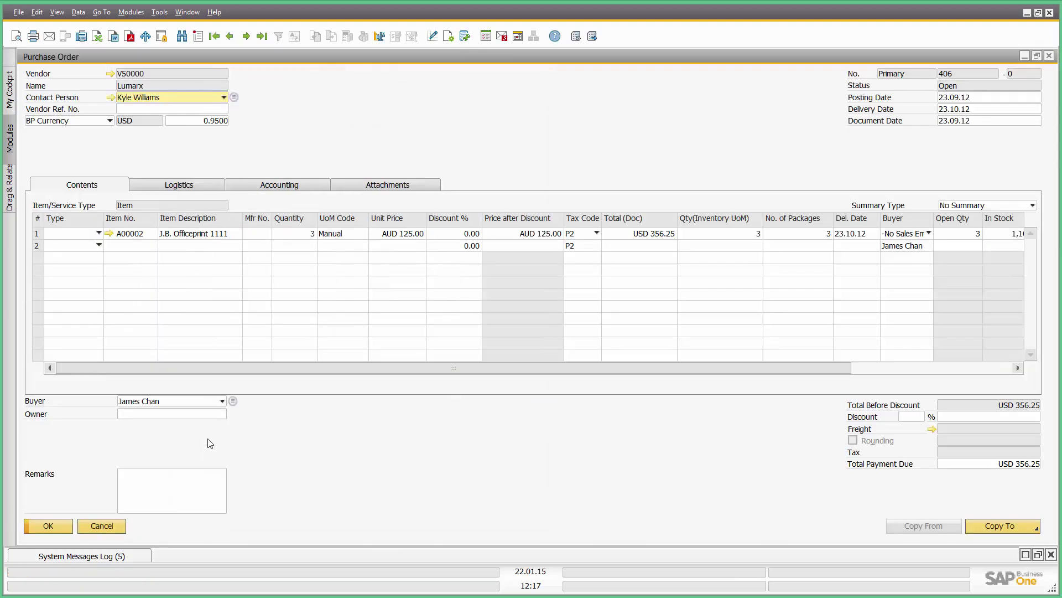
pyautogui.click(117, 526)
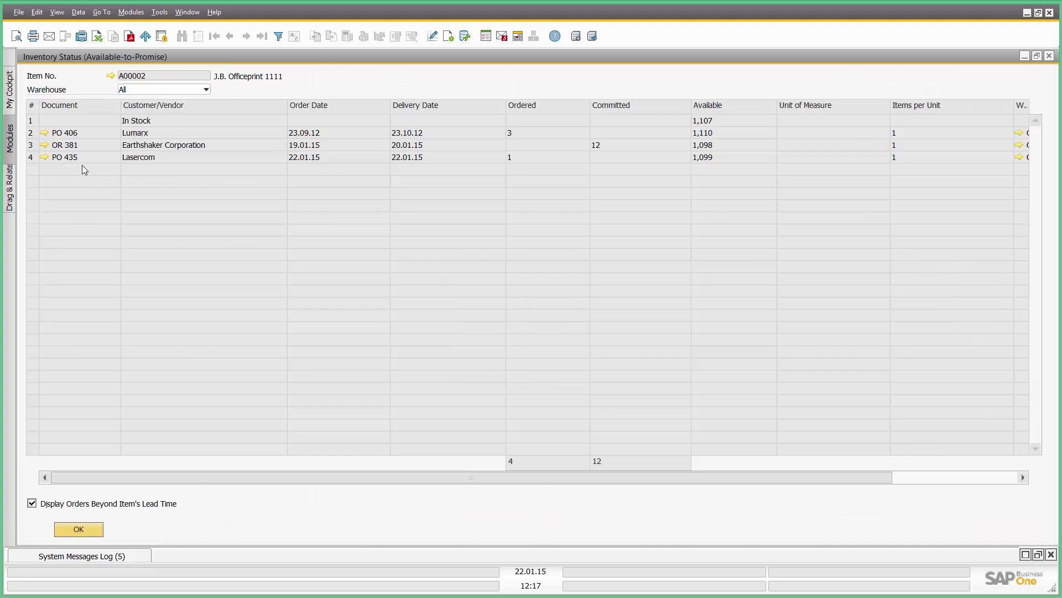
pyautogui.click(45, 145)
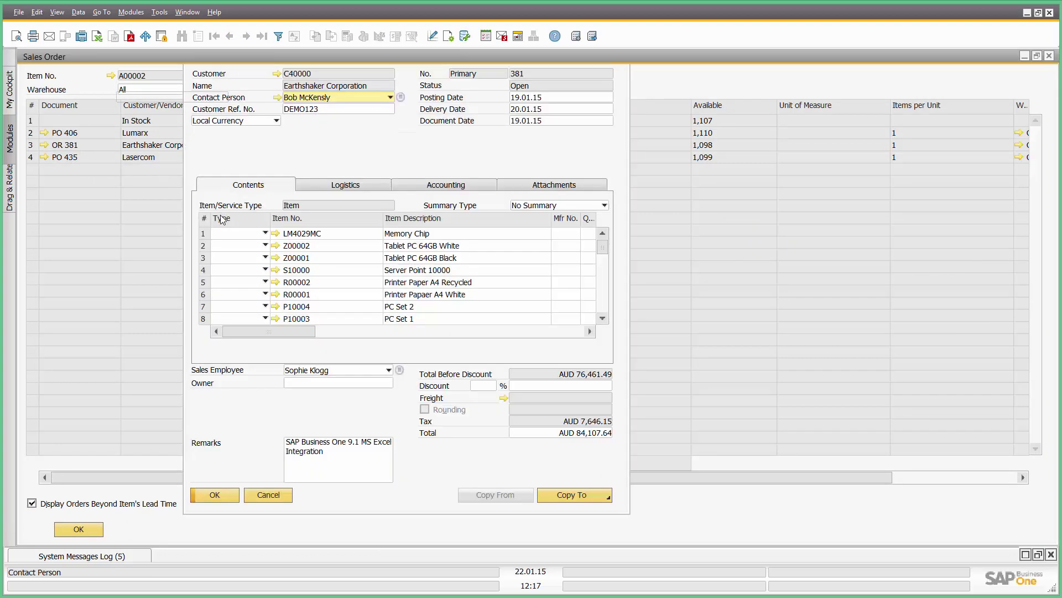
pyautogui.click(1049, 56)
pyautogui.click(92, 530)
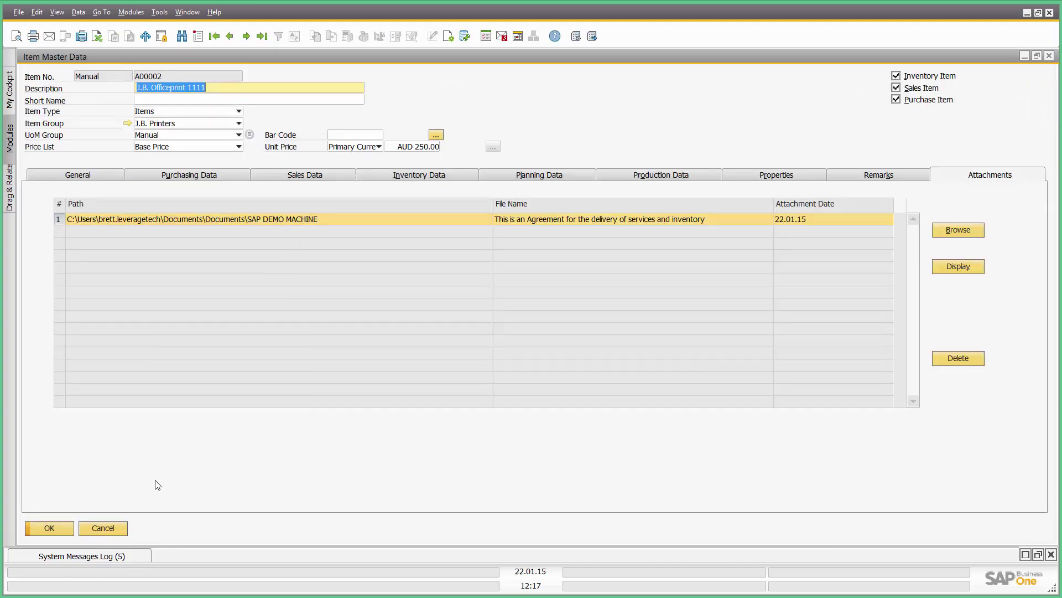
# Dismiss the related-actions menu and close Item Master Data without saving
pyautogui.rightClick(580, 127)
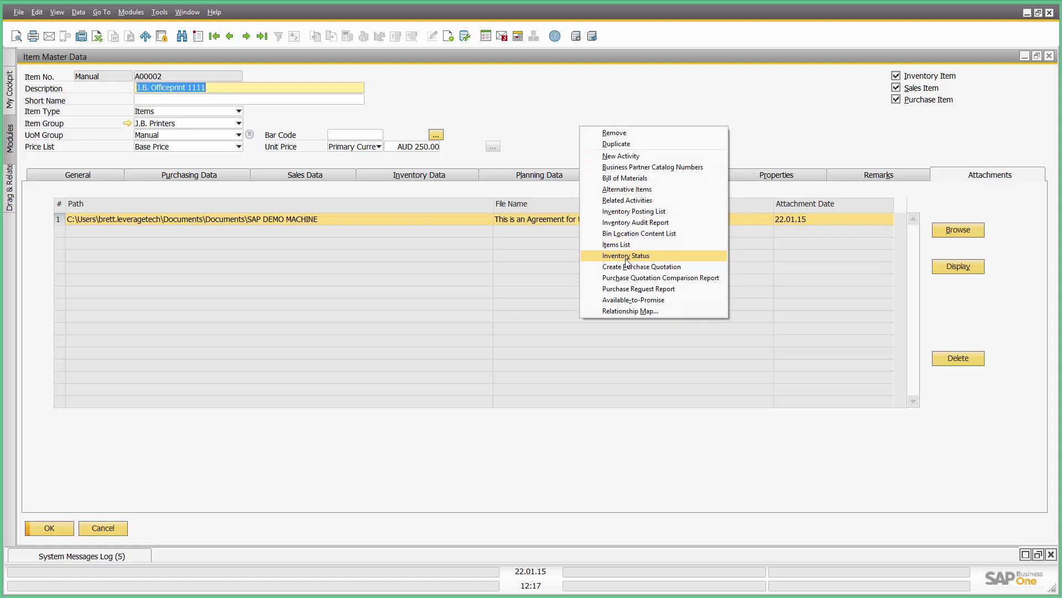
pyautogui.click(844, 127)
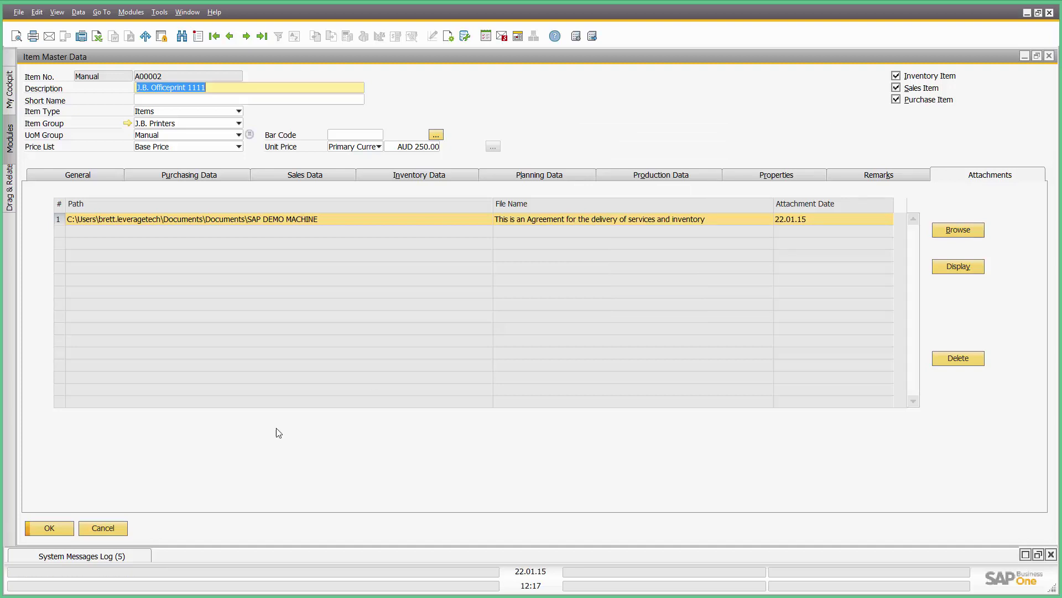
pyautogui.click(117, 527)
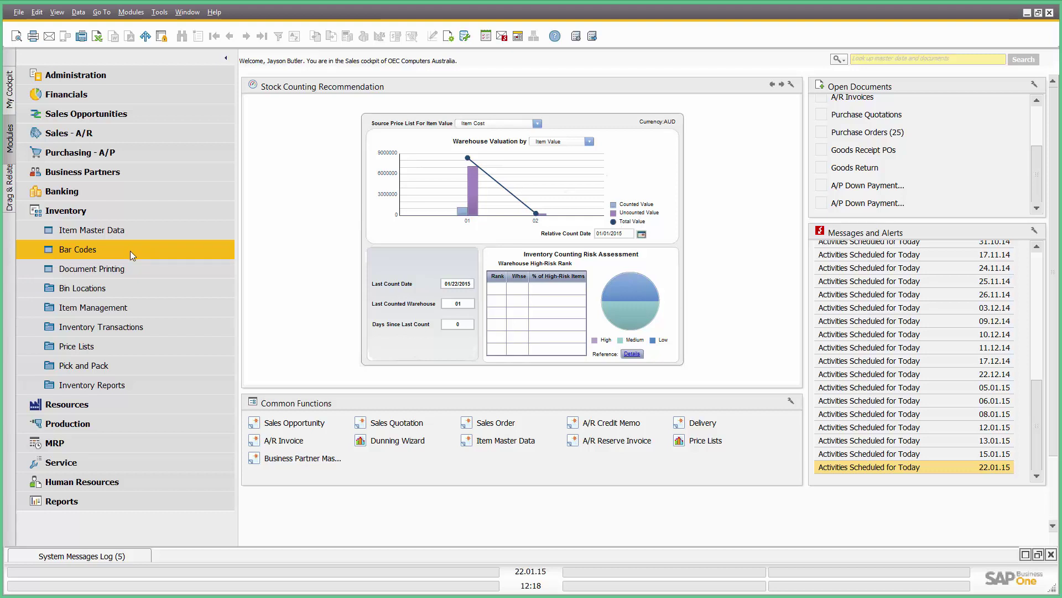
# Browse Inventory's Bin Locations functions, then expand Item Management
pyautogui.click(124, 287)
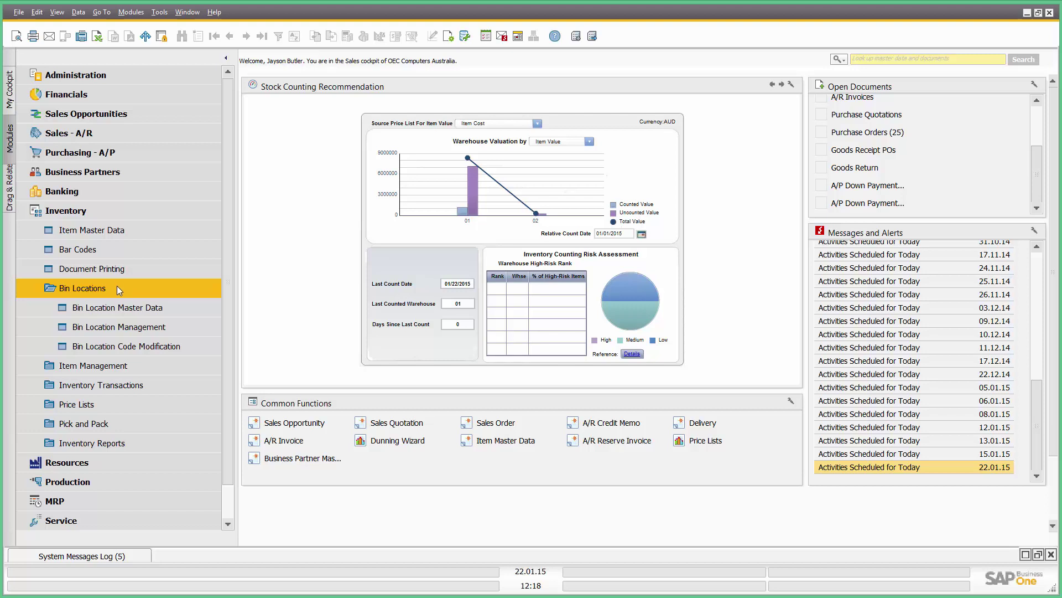
pyautogui.click(117, 286)
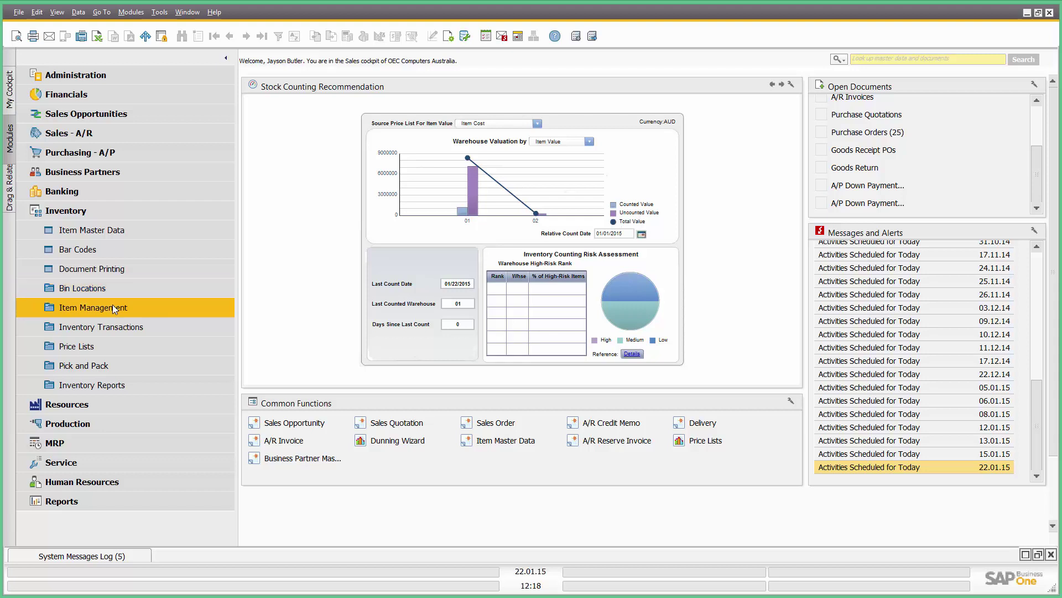
pyautogui.click(112, 306)
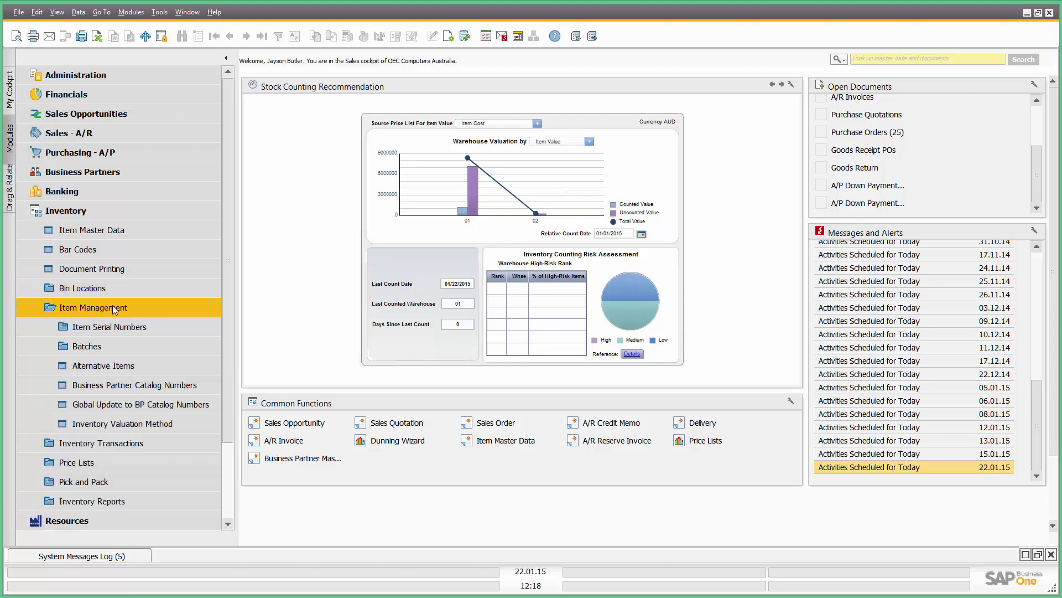
# Look at the Serial Number Management criteria, cancel, and fold Item Management away
pyautogui.click(145, 328)
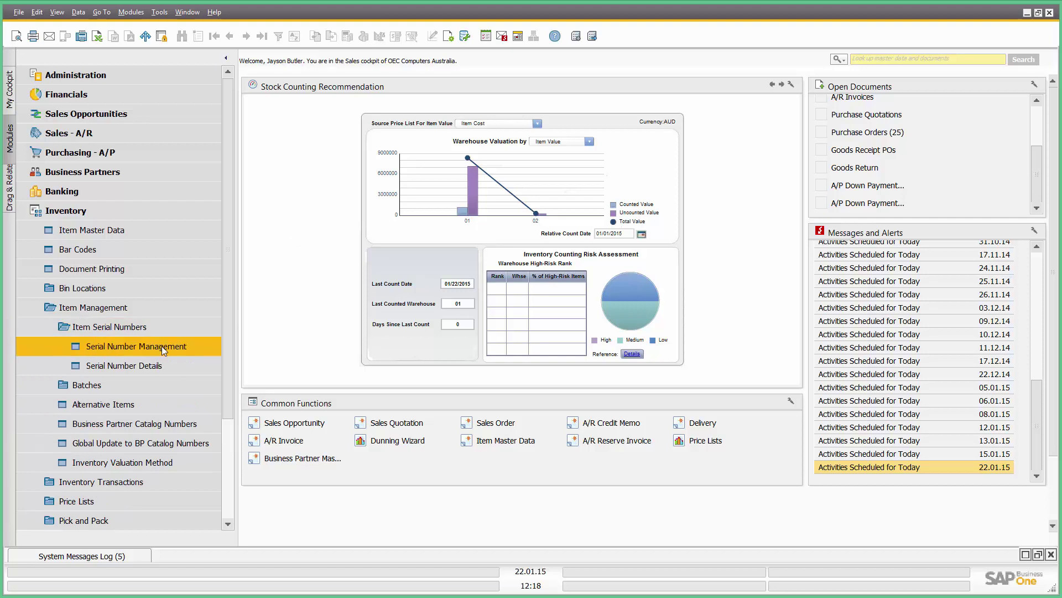
pyautogui.click(161, 346)
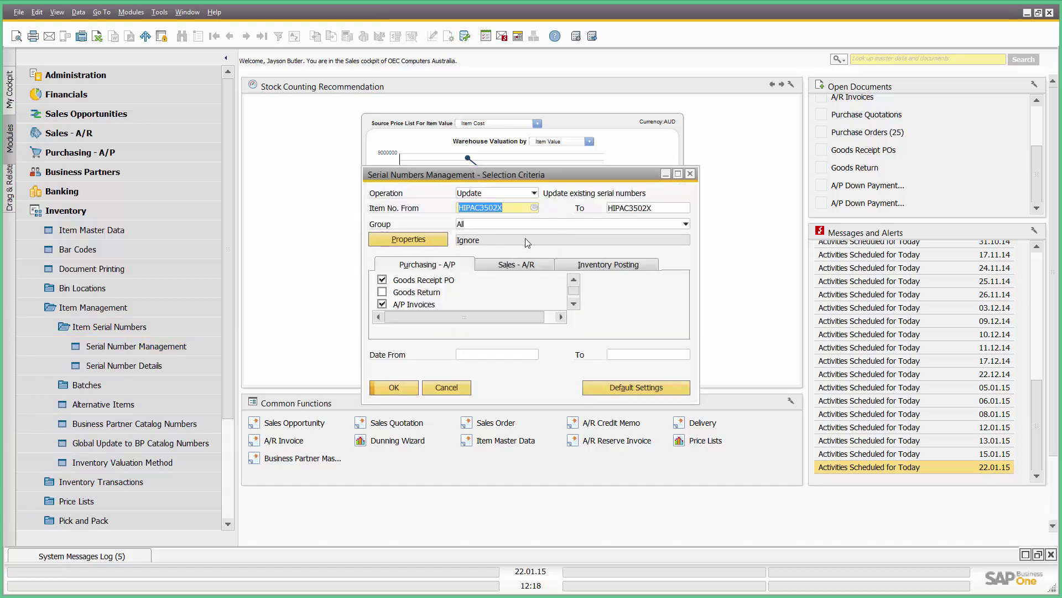
pyautogui.click(446, 387)
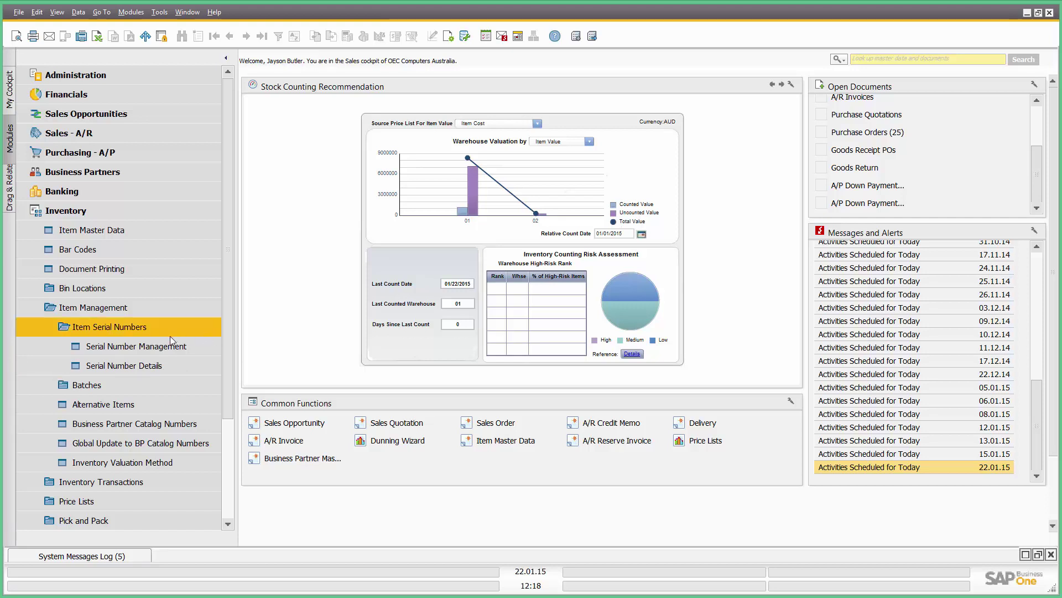
pyautogui.click(107, 314)
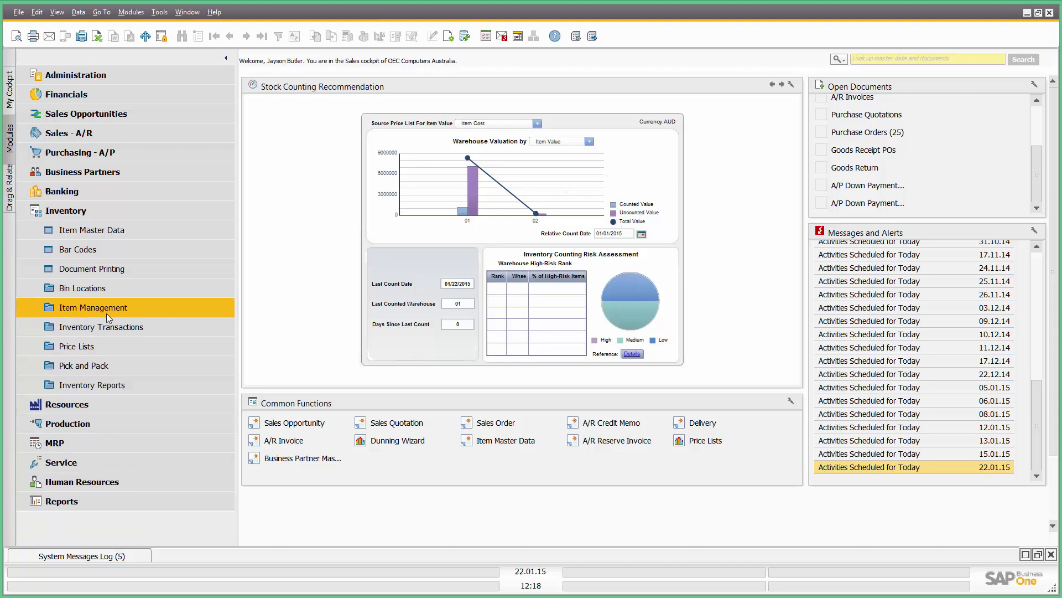
# Collapse Item Management and expand the Inventory Transactions group
pyautogui.click(106, 313)
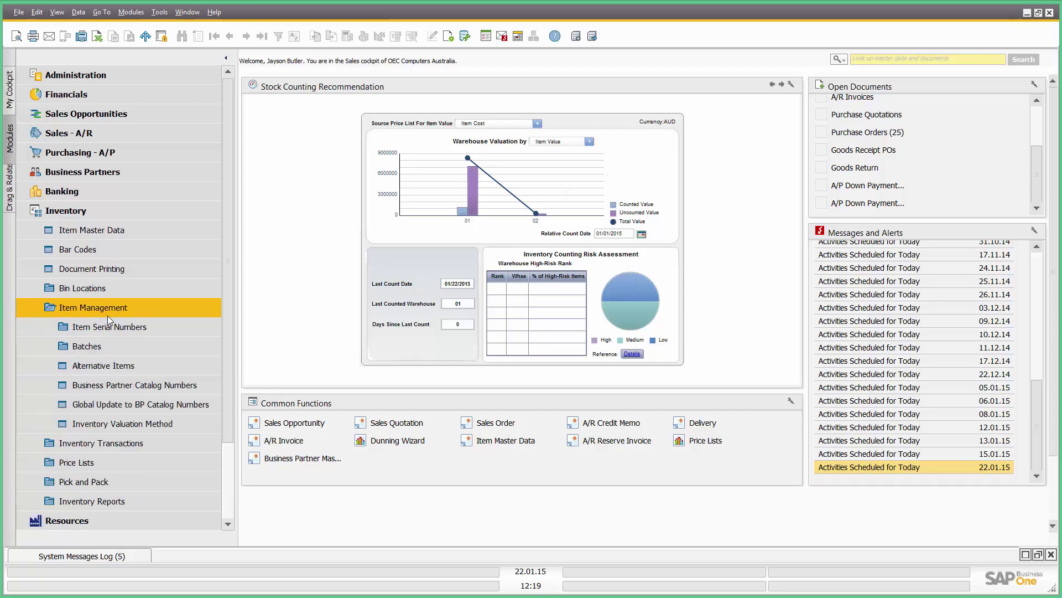
pyautogui.click(109, 313)
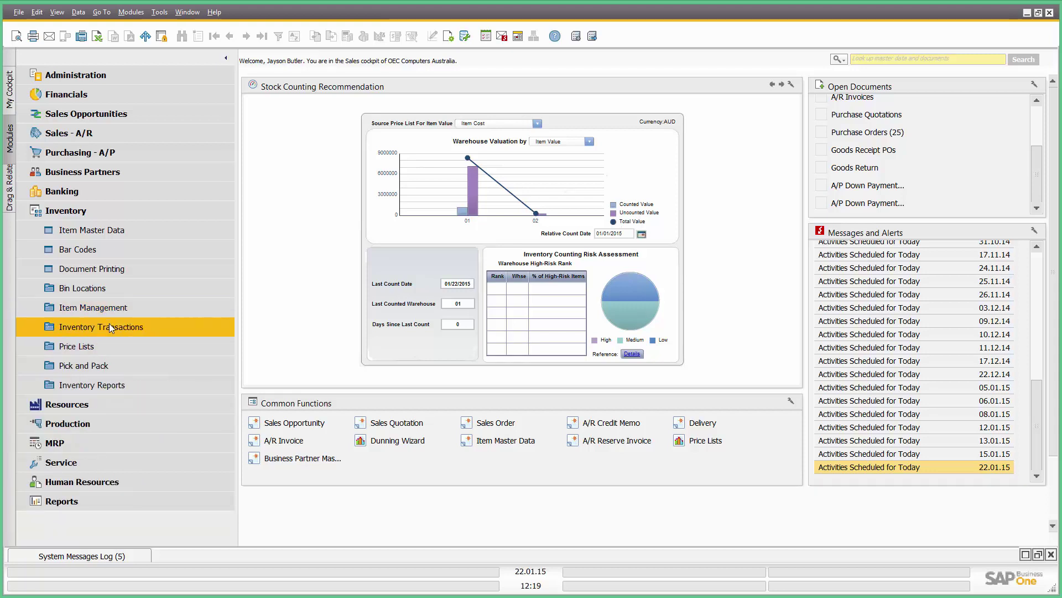
pyautogui.click(108, 323)
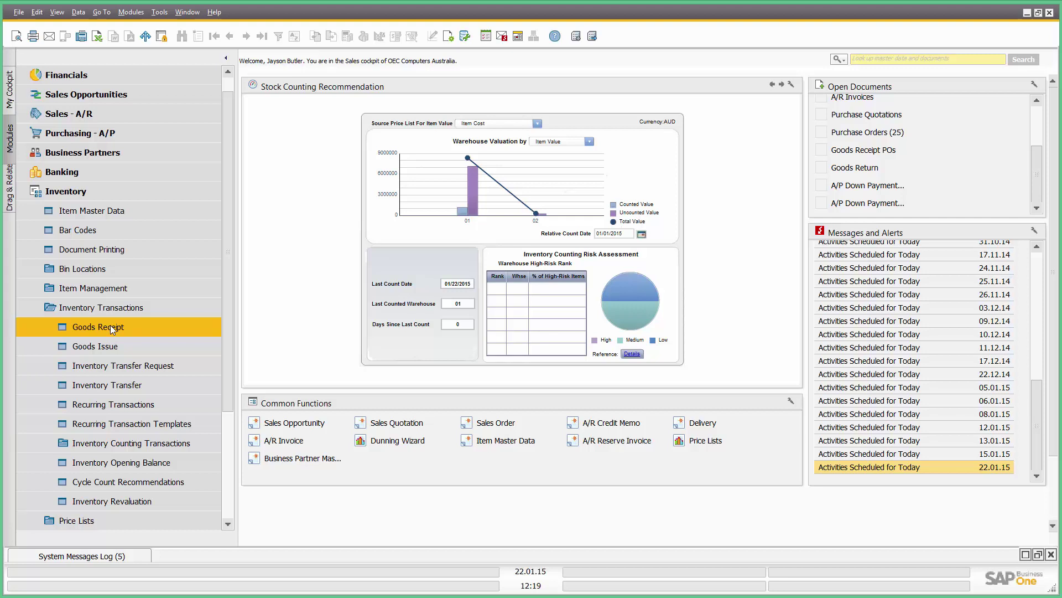
# Preview a new Inventory Transfer Request, cancel it, and expand Inventory Counting Transactions
pyautogui.click(163, 366)
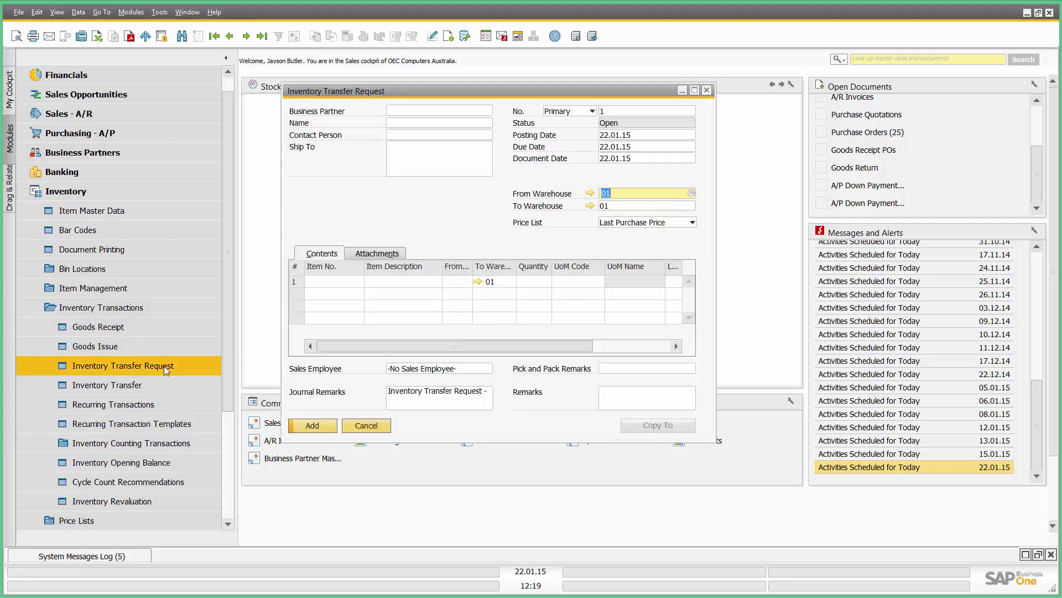
pyautogui.click(366, 427)
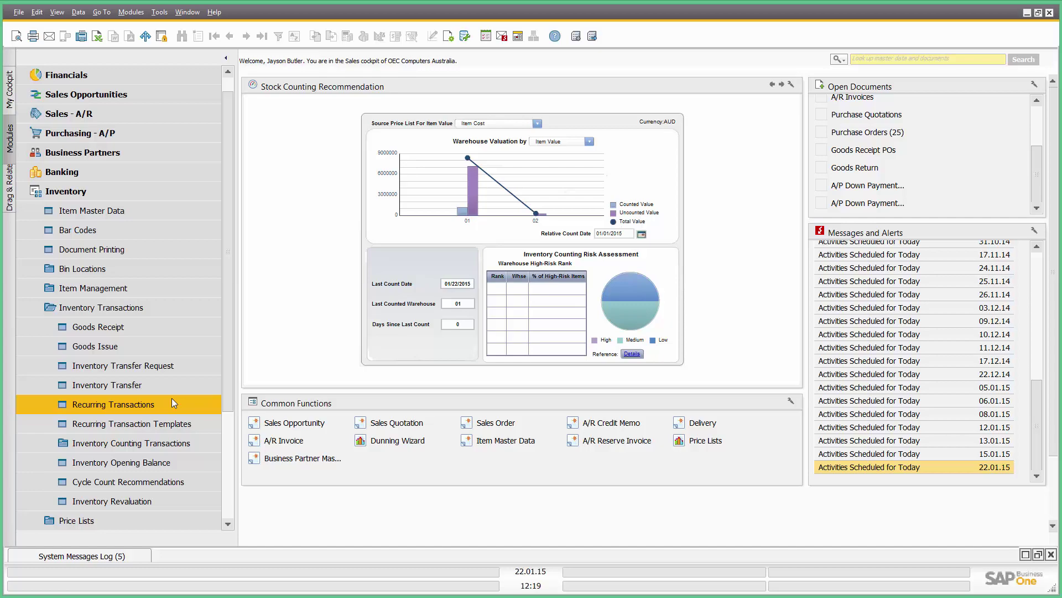
pyautogui.click(178, 440)
# Start a Multiple Counters inventory count for item A00001 and browse its warehouse list
pyautogui.click(153, 461)
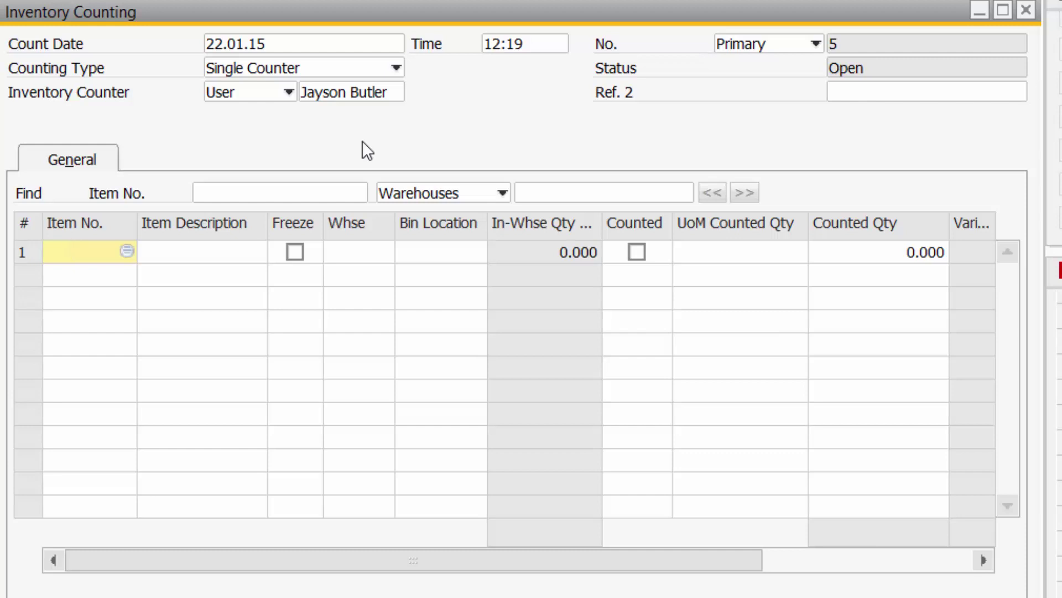
pyautogui.click(354, 62)
pyautogui.click(318, 112)
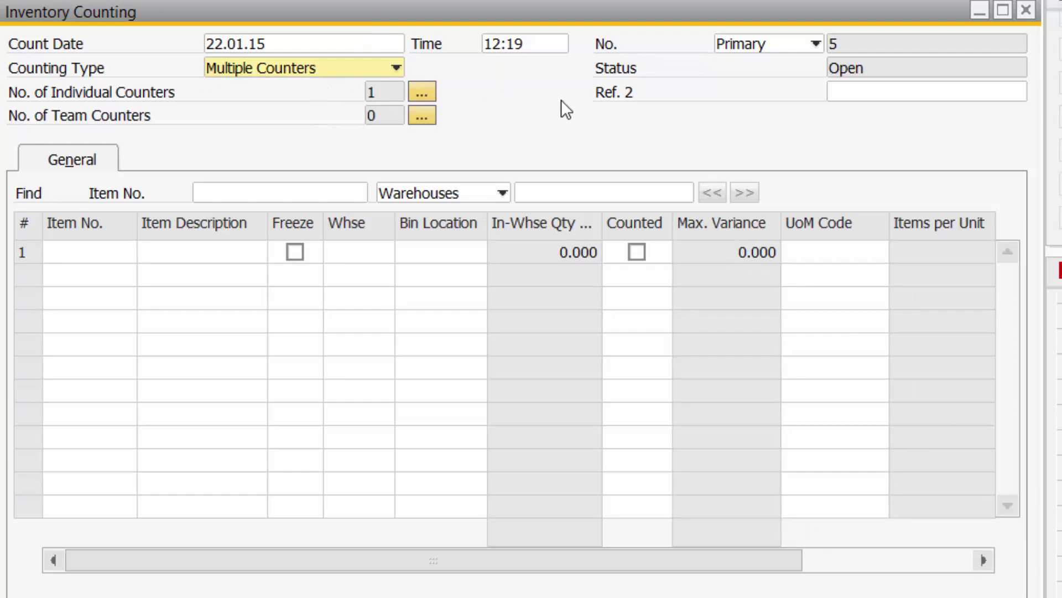
pyautogui.click(133, 253)
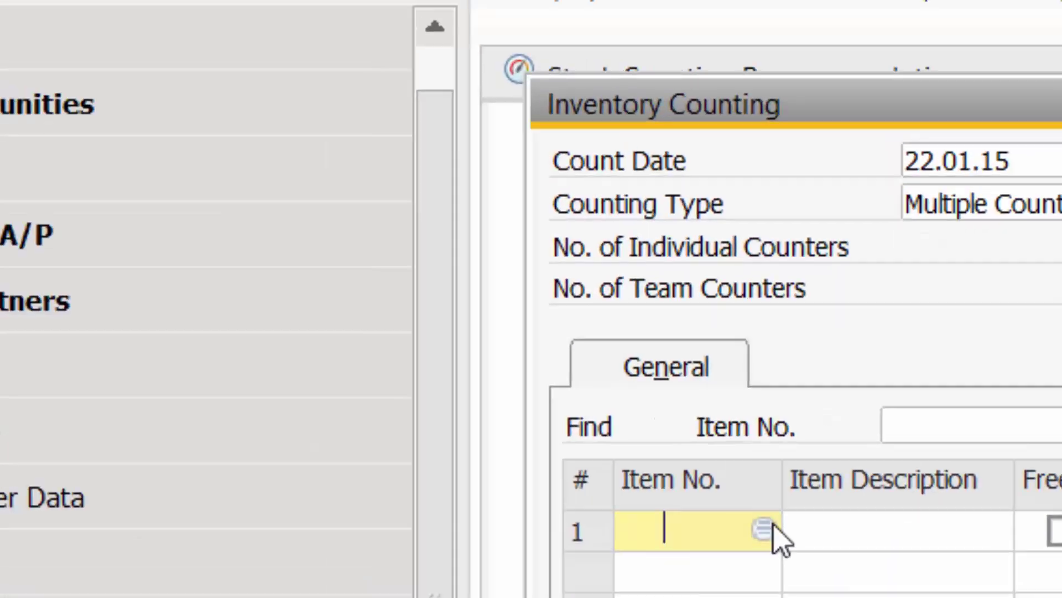
pyautogui.click(133, 252)
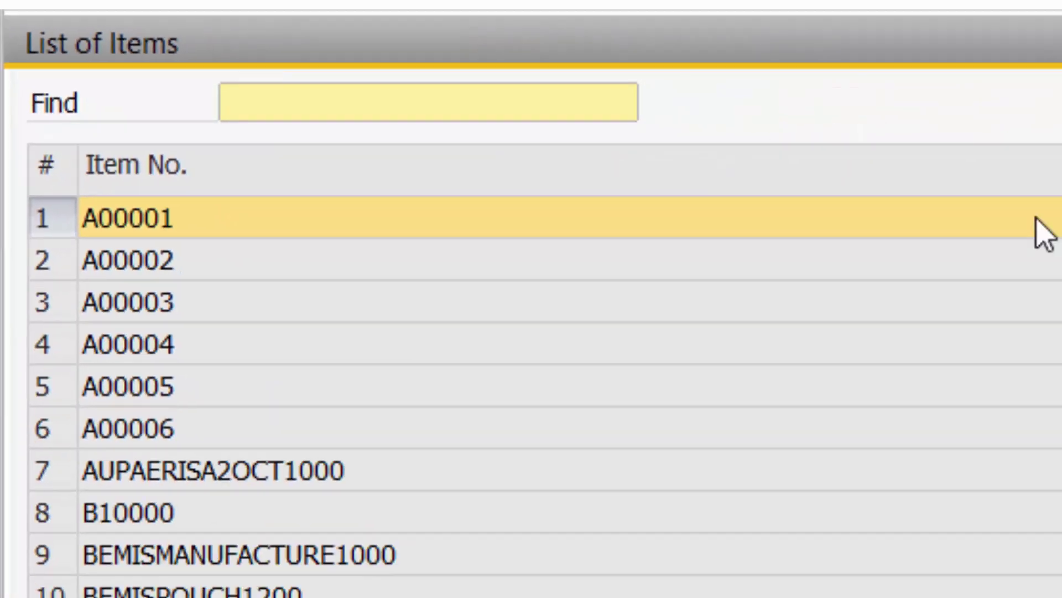
pyautogui.doubleClick(1045, 232)
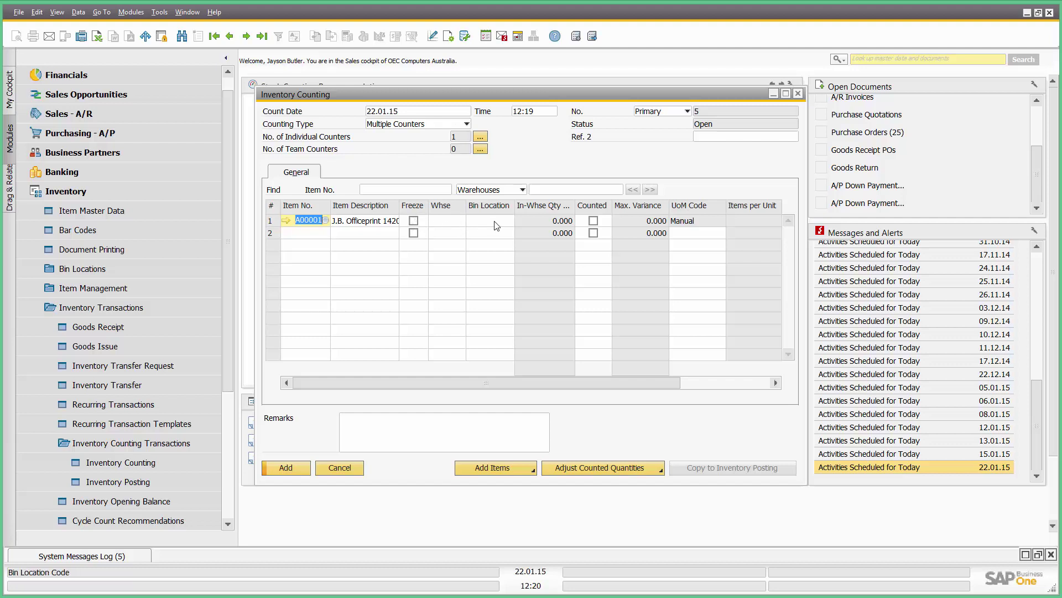
pyautogui.click(593, 222)
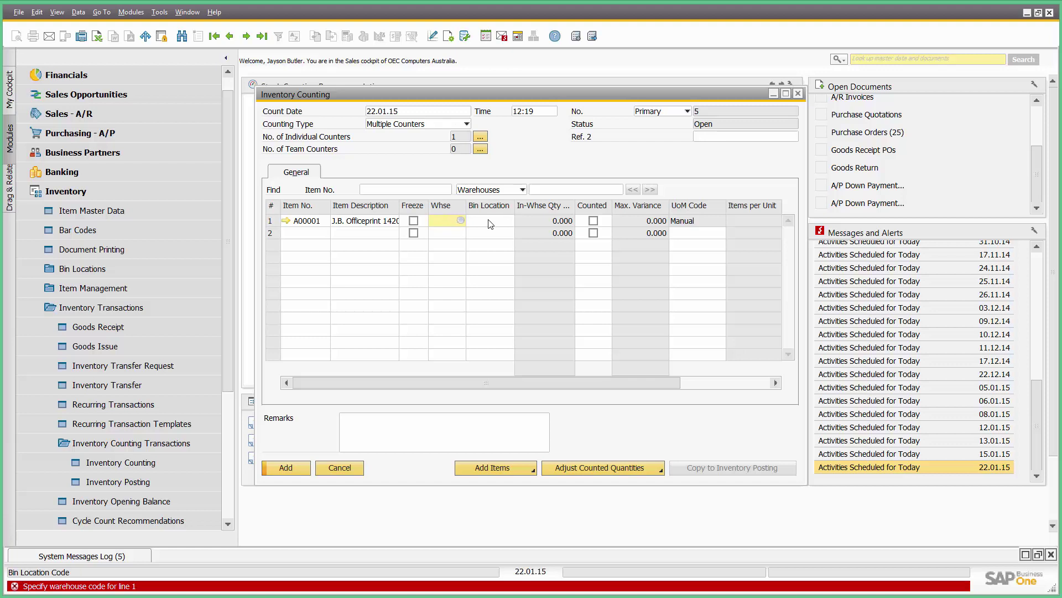
pyautogui.click(460, 221)
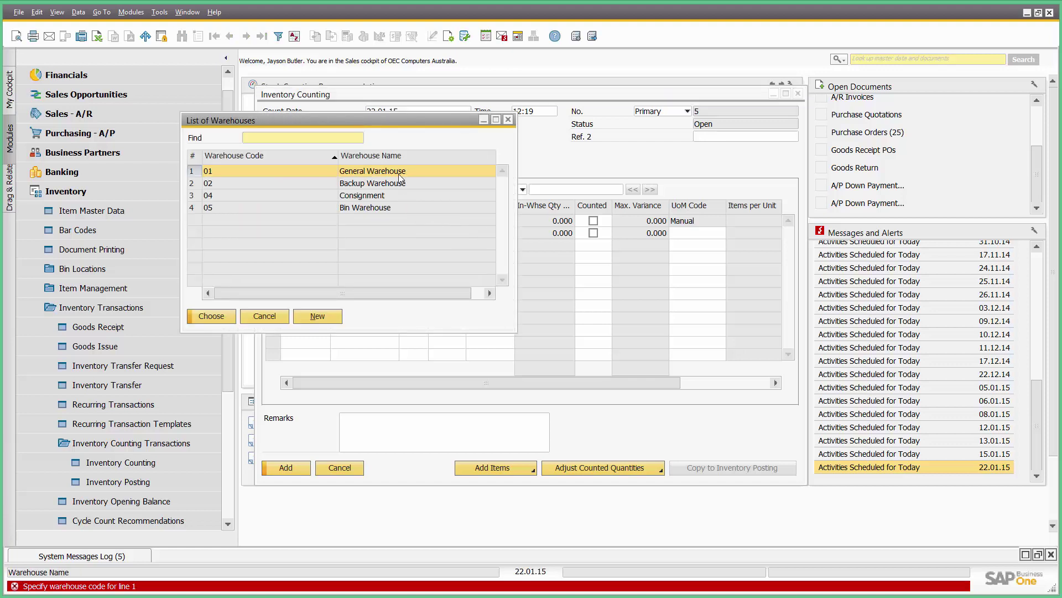
pyautogui.press('Escape')
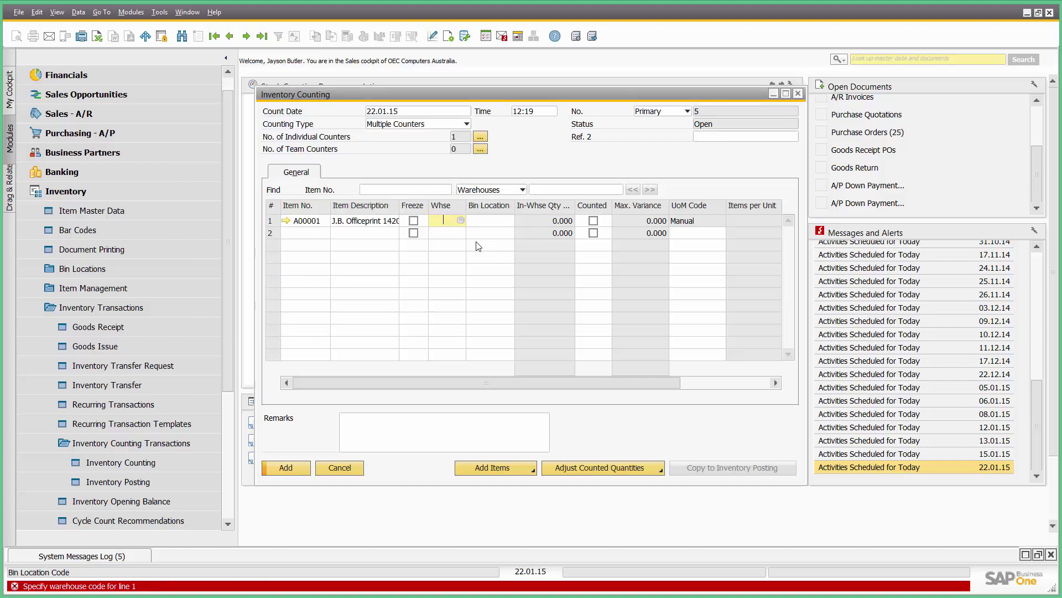
# Close the inventory counting document without saving it
pyautogui.moveTo(501, 382); pyautogui.dragTo(565, 387)
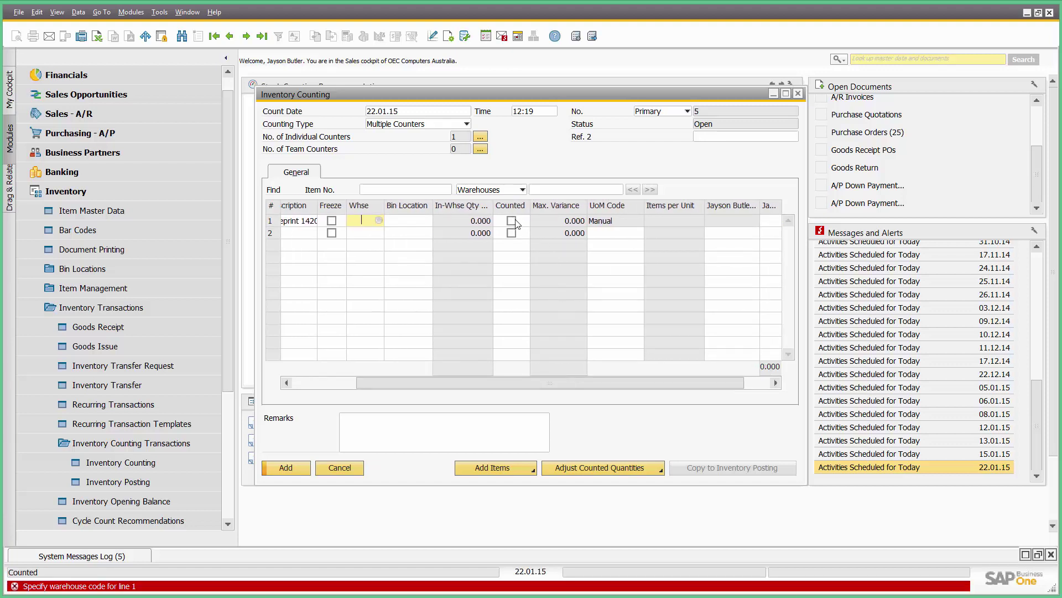
pyautogui.click(798, 95)
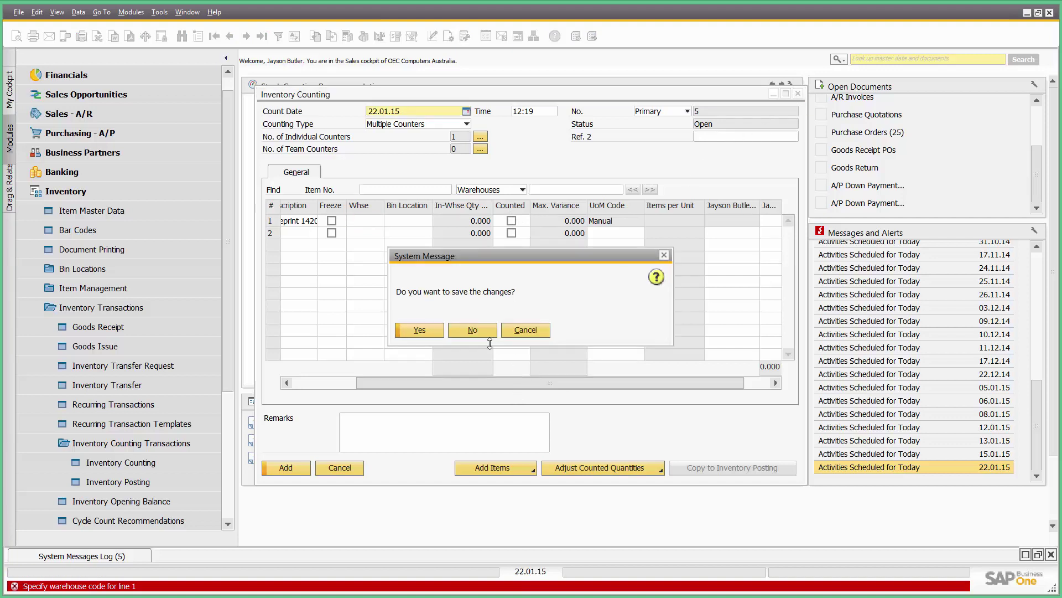
pyautogui.click(469, 330)
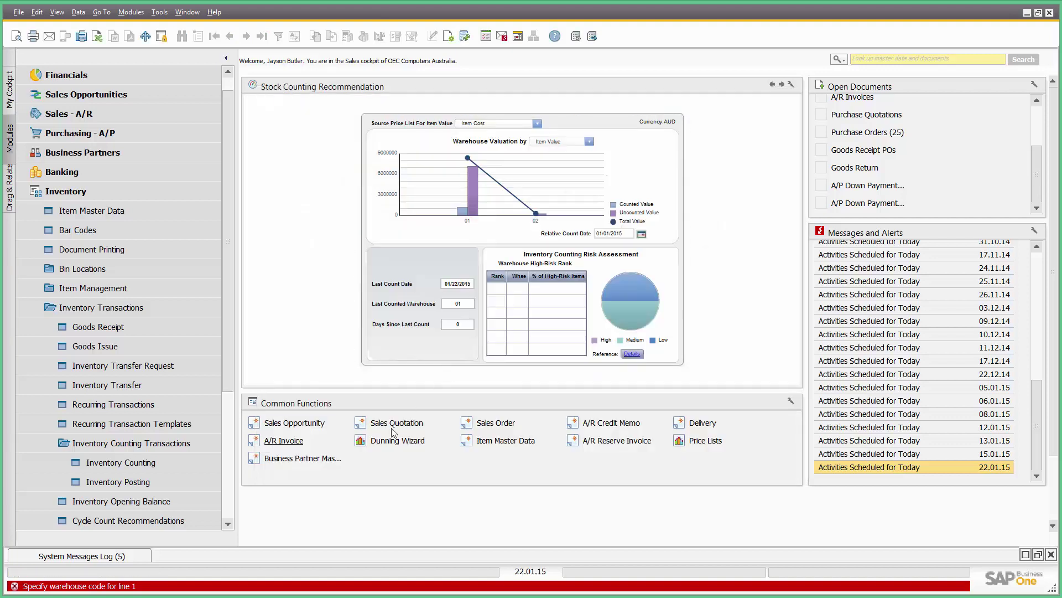
# Collapse Inventory Counting Transactions and open Pick and Pack Manager from the Pick and Pack group
pyautogui.click(167, 447)
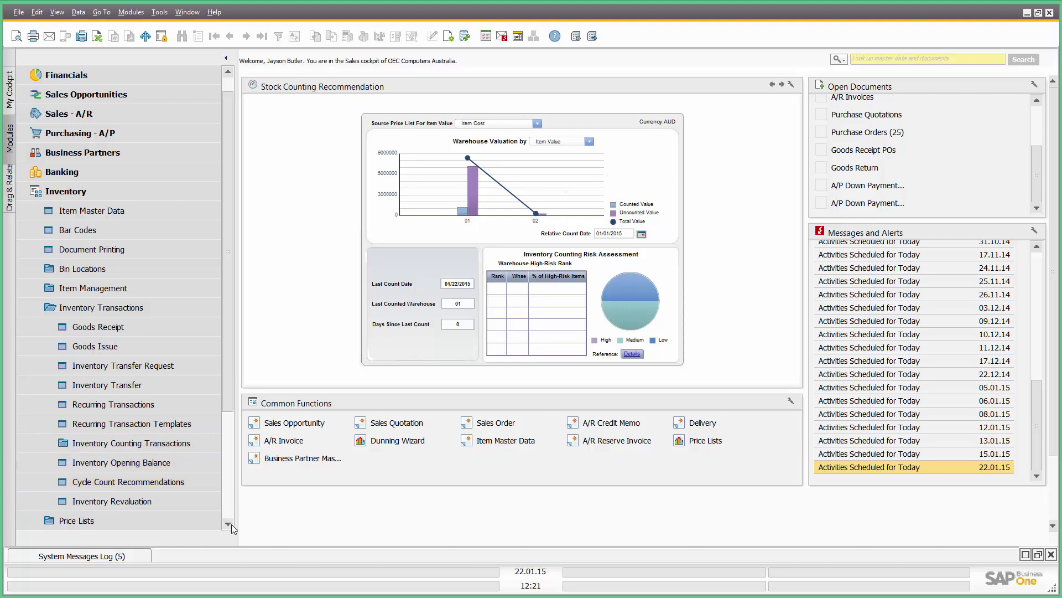
pyautogui.scroll(-4, 228, 524)
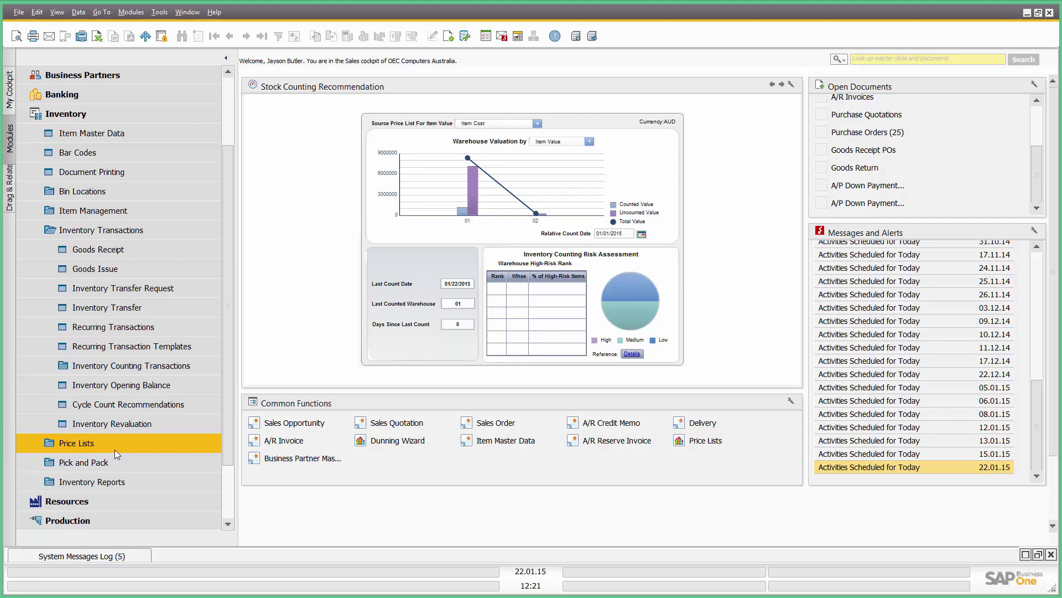
pyautogui.click(114, 462)
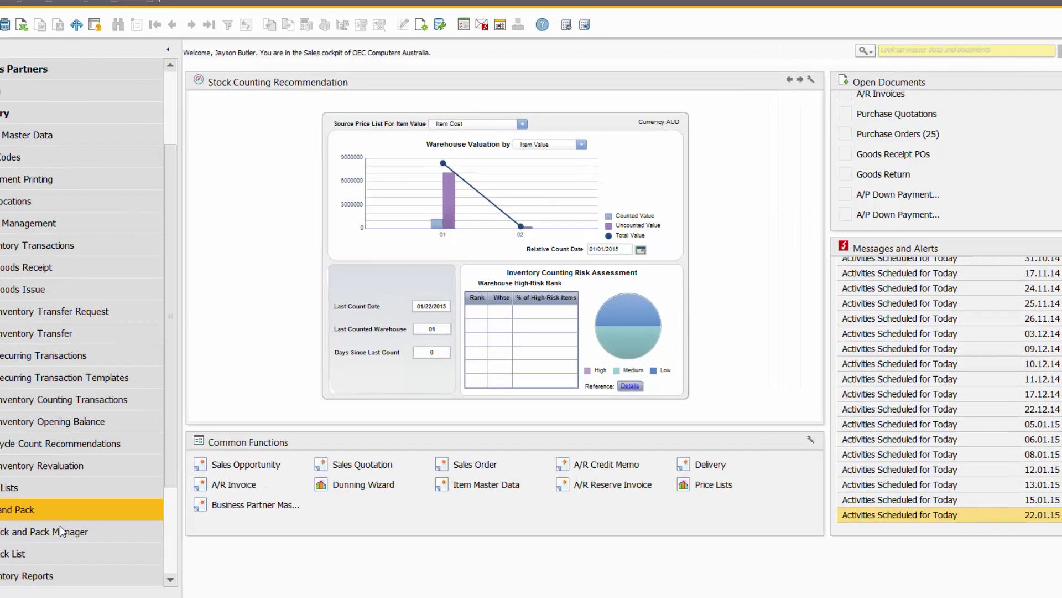
pyautogui.click(113, 481)
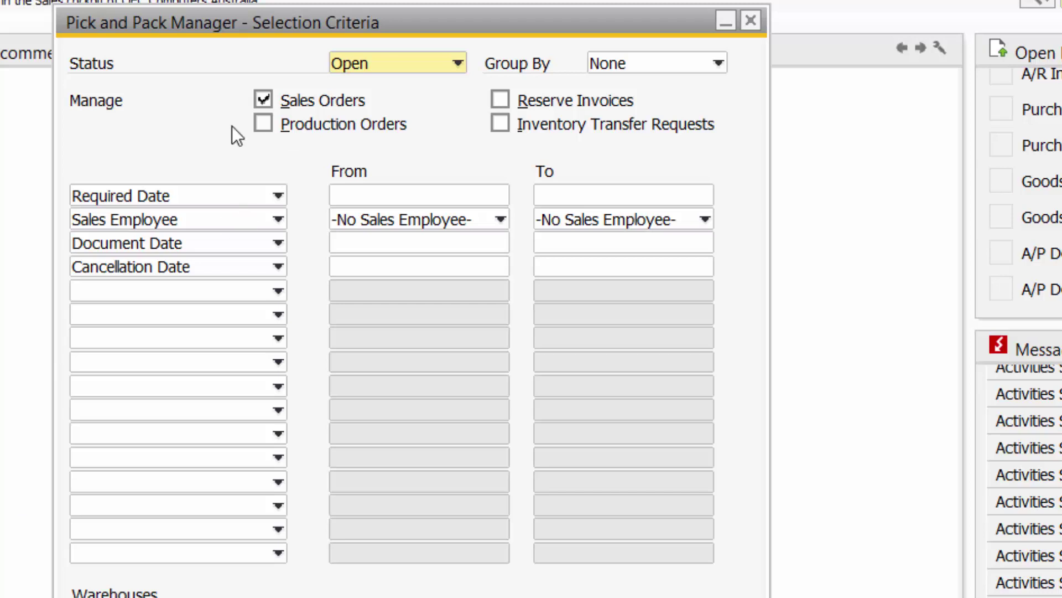
pyautogui.click(227, 199)
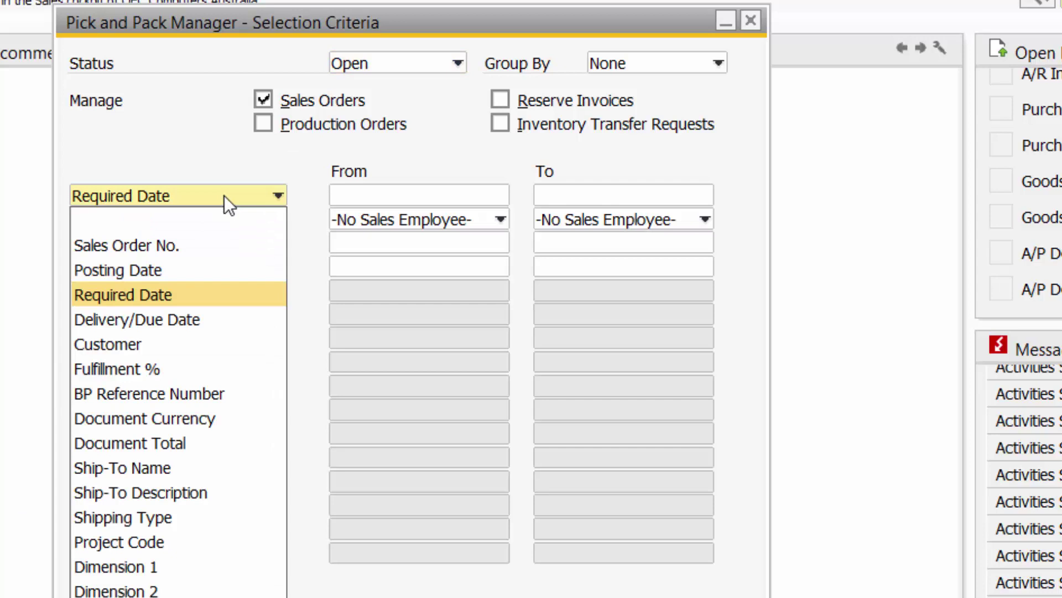
pyautogui.click(224, 195)
pyautogui.click(217, 218)
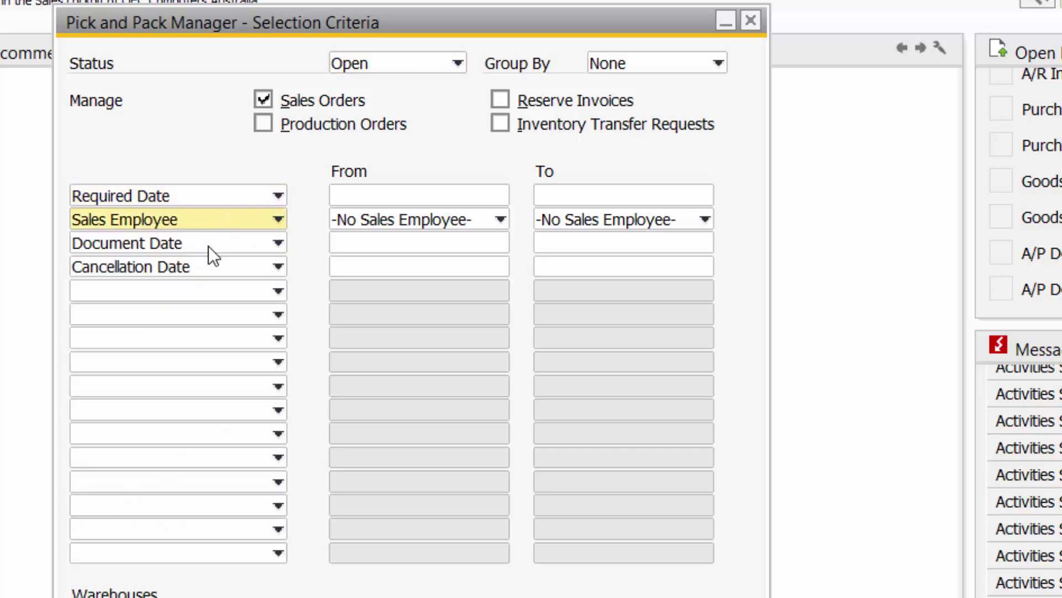
pyautogui.click(208, 244)
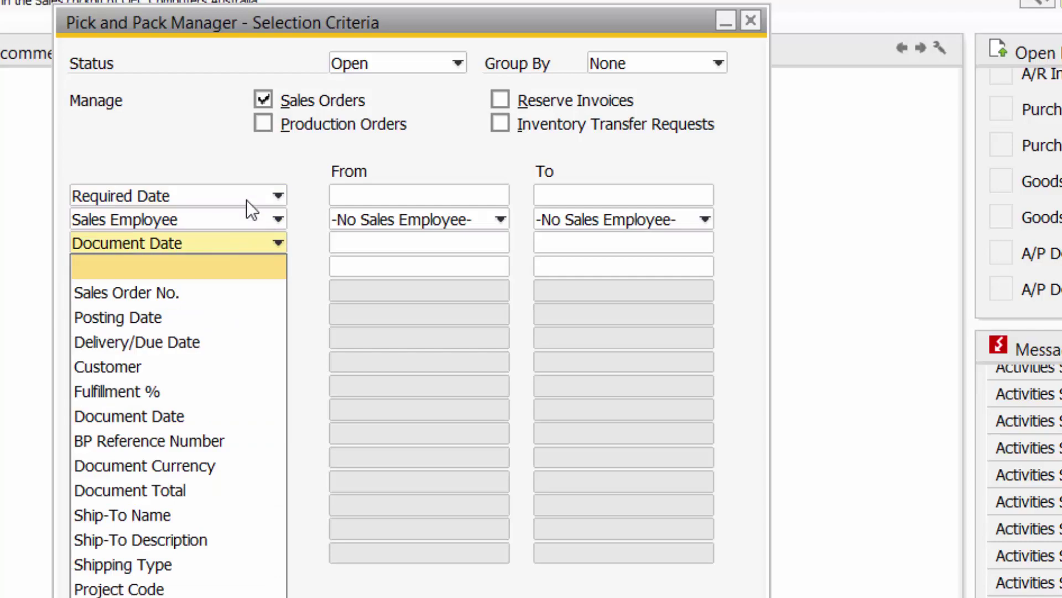
pyautogui.click(237, 171)
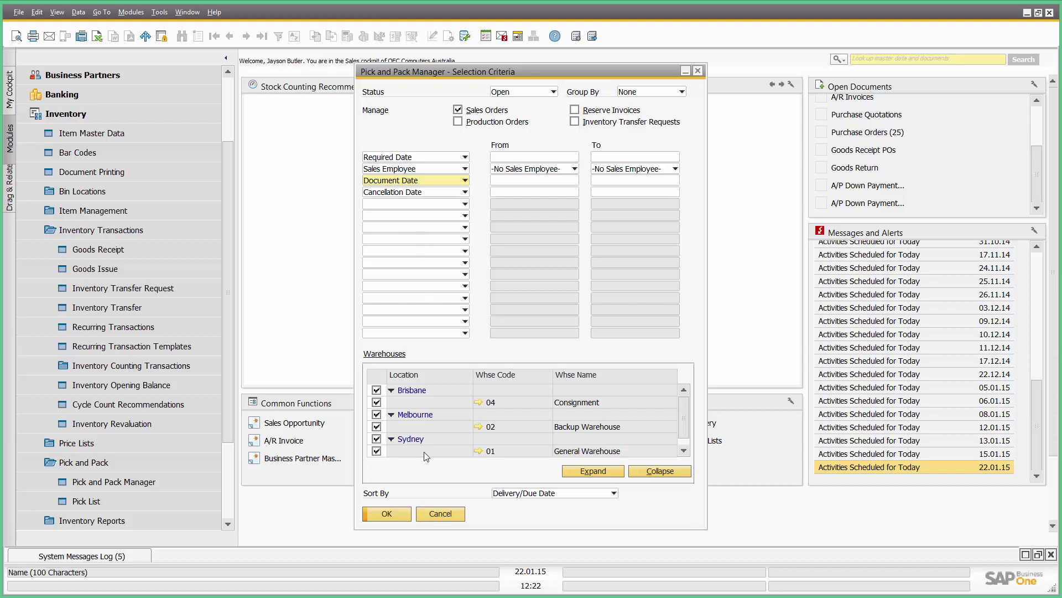
# Cancel the Pick and Pack Manager criteria and expand Inventory > Inventory Reports
pyautogui.click(441, 514)
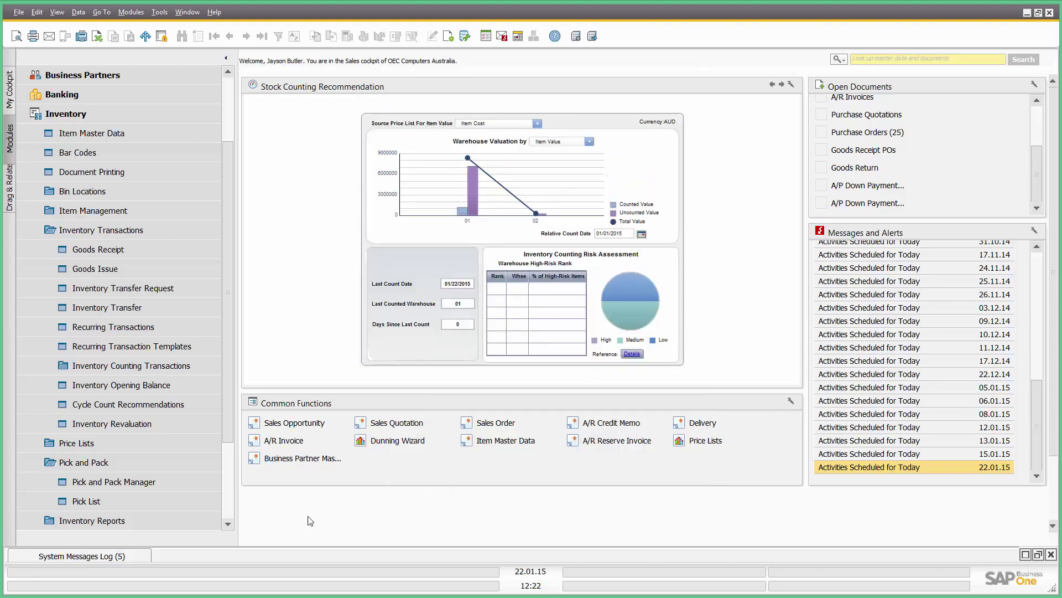
pyautogui.click(115, 460)
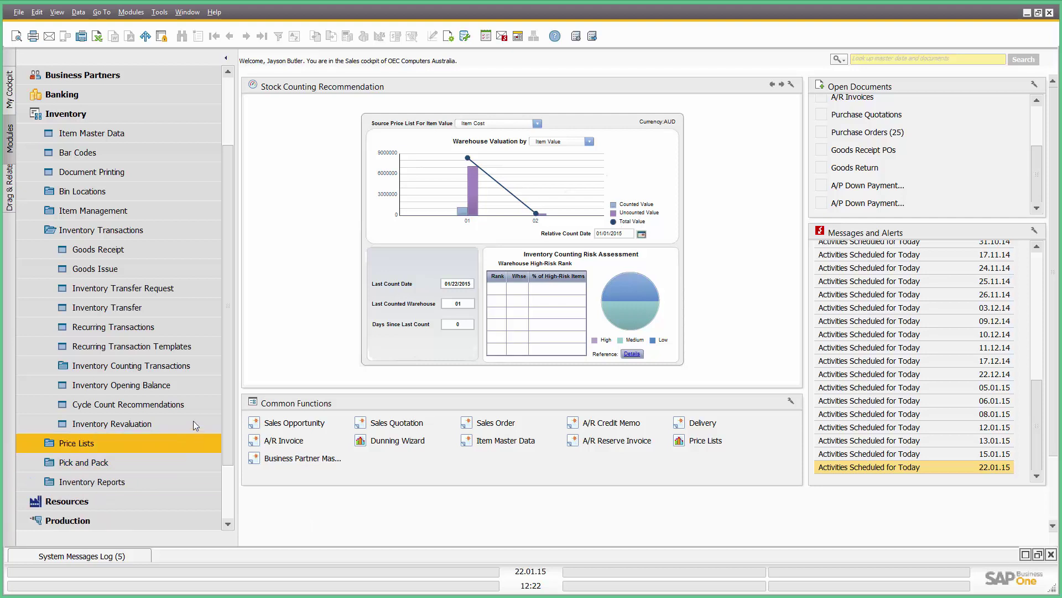
pyautogui.scroll(2, 229, 390)
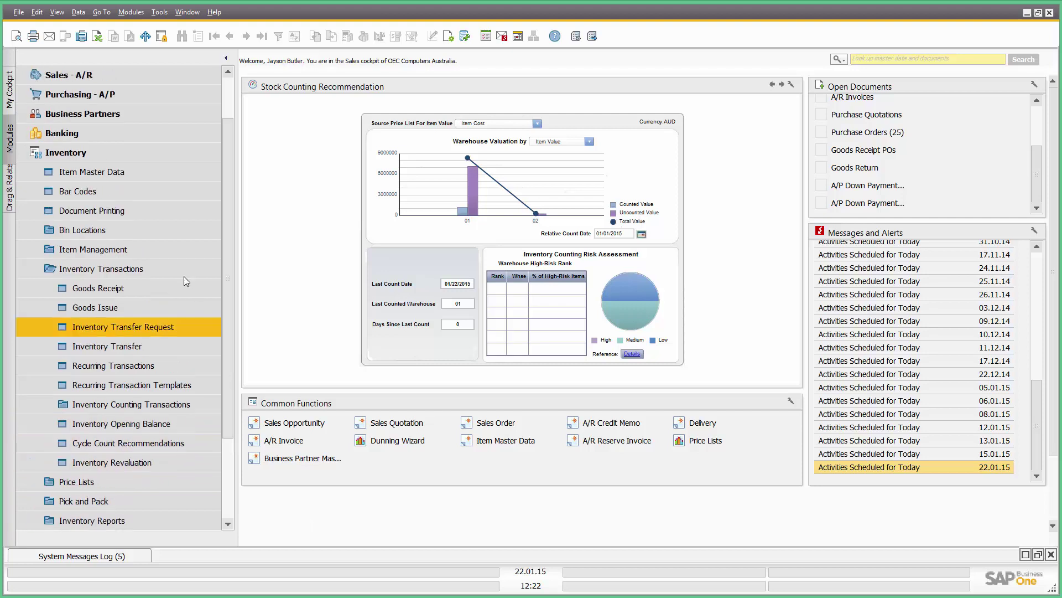
pyautogui.click(97, 150)
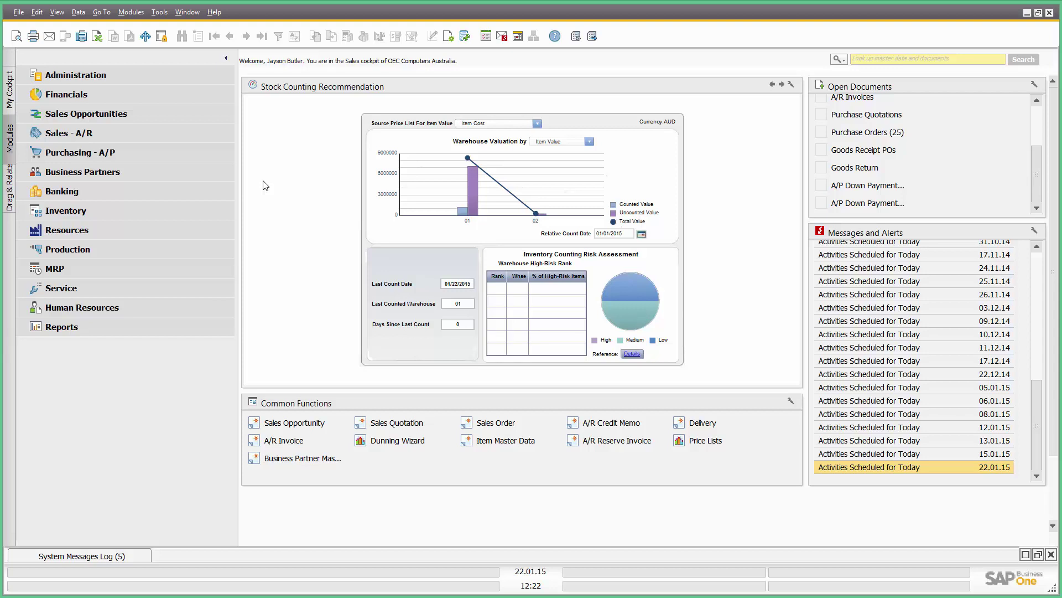
pyautogui.click(181, 211)
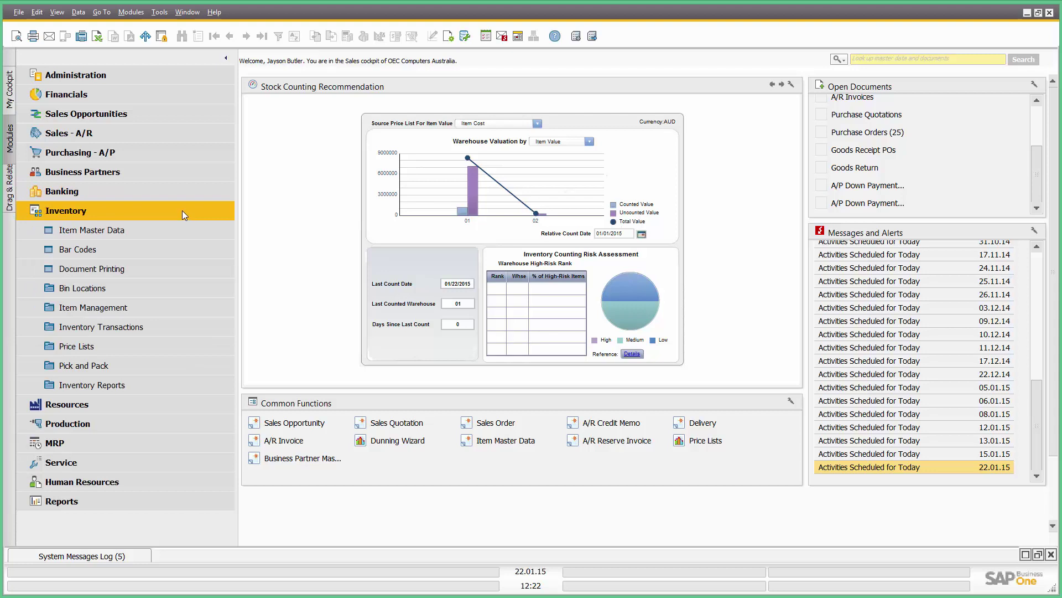
pyautogui.click(185, 383)
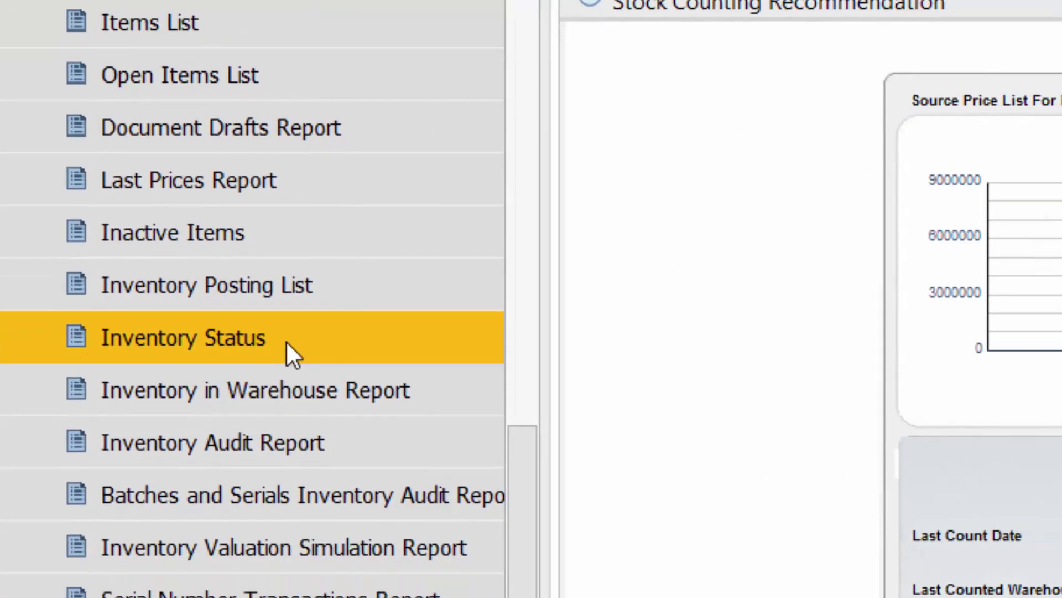
pyautogui.click(412, 392)
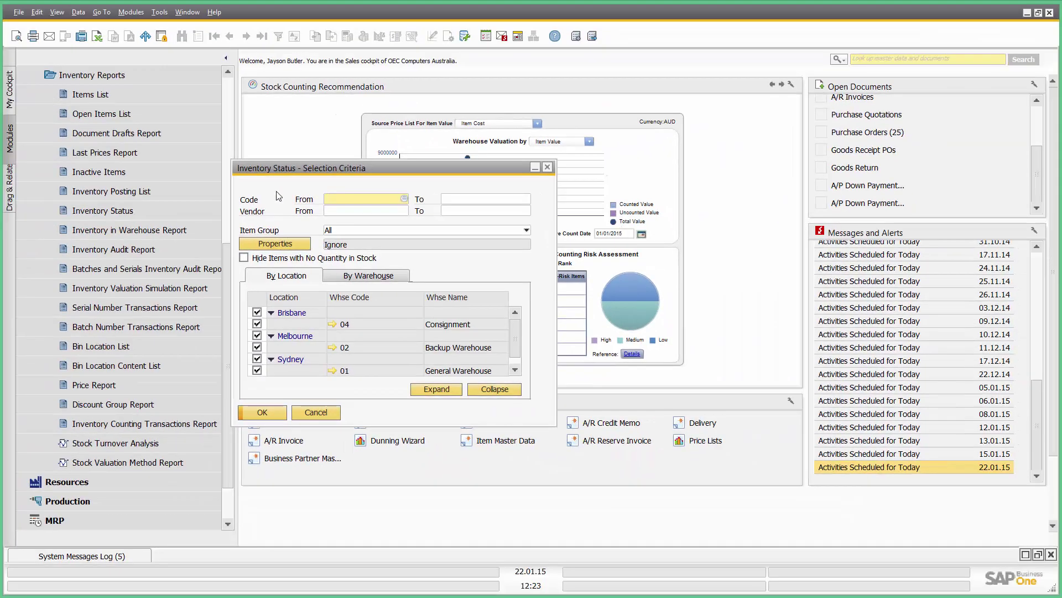
pyautogui.click(279, 416)
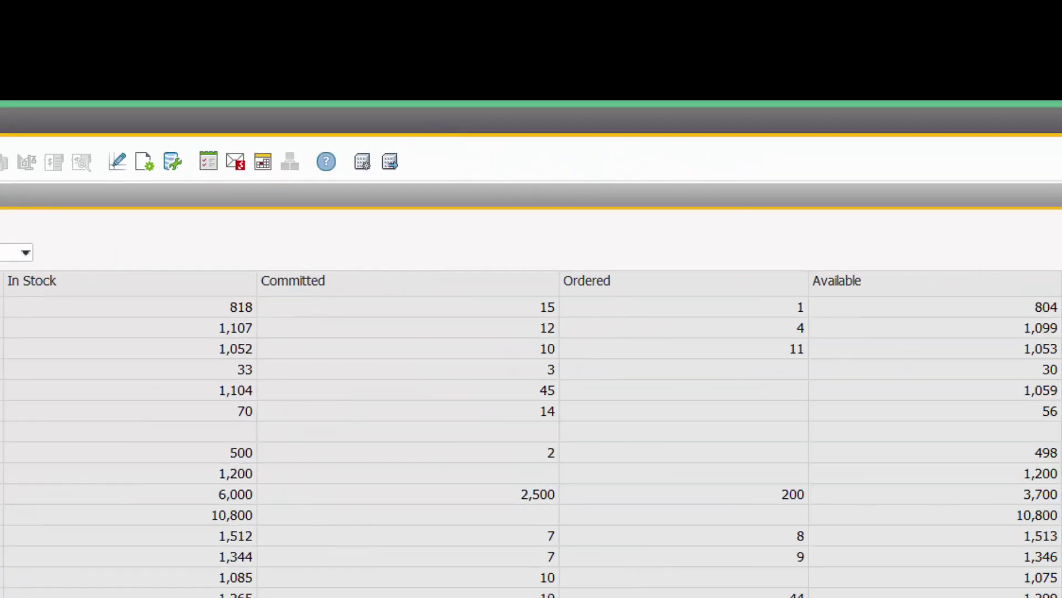
pyautogui.hscroll(5, 531, 431)
pyautogui.hscroll(-5, 531, 432)
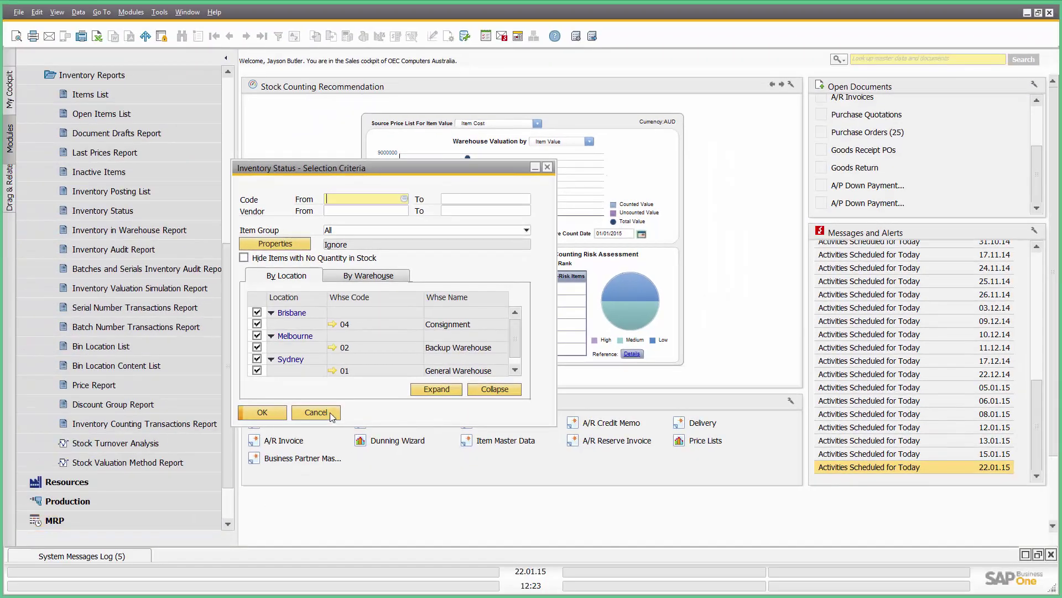
pyautogui.click(329, 413)
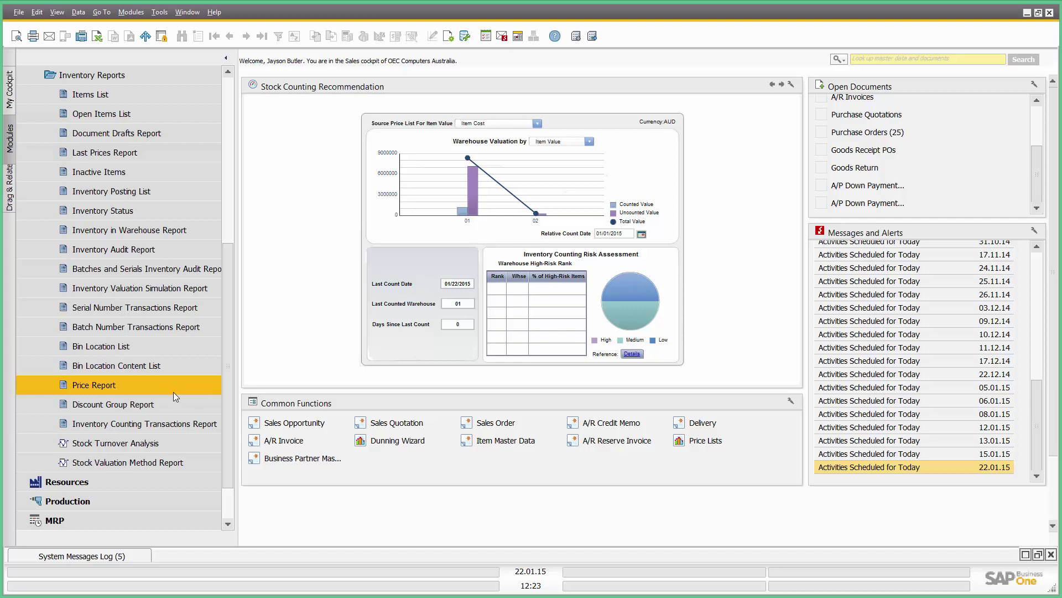
pyautogui.click(154, 309)
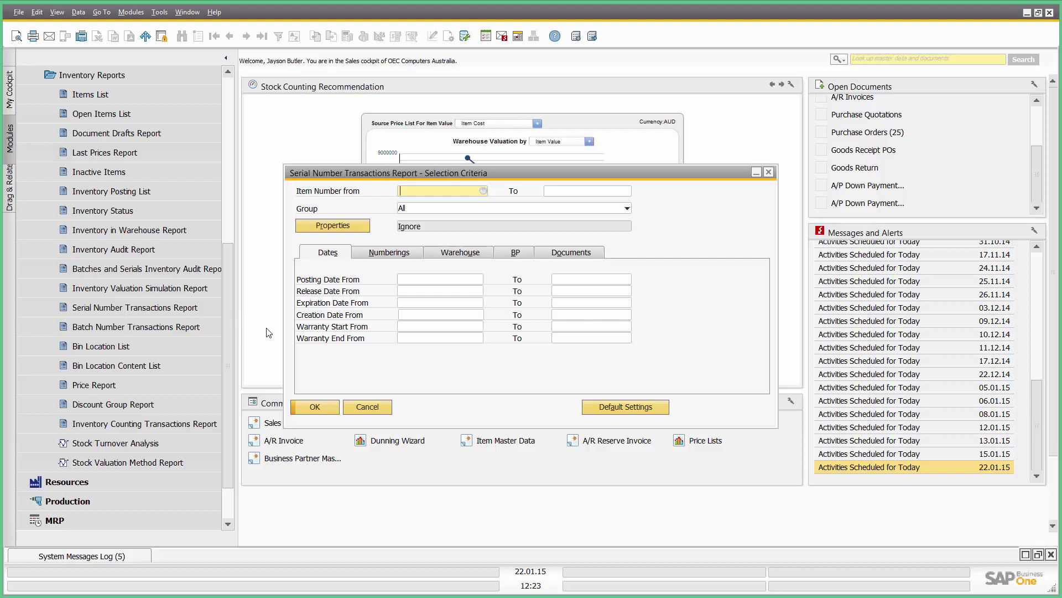
pyautogui.click(328, 405)
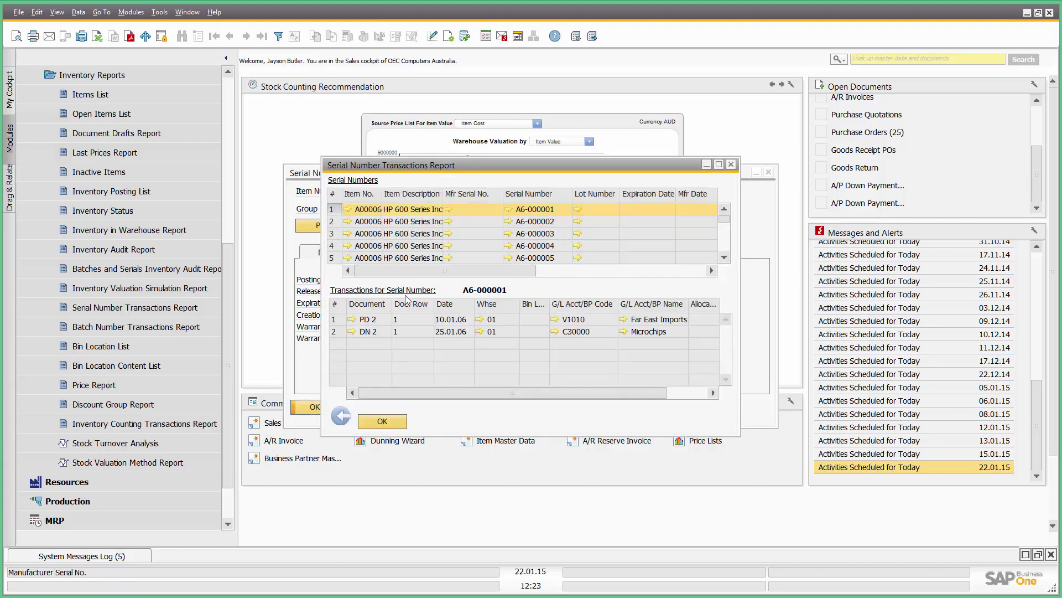
pyautogui.click(351, 331)
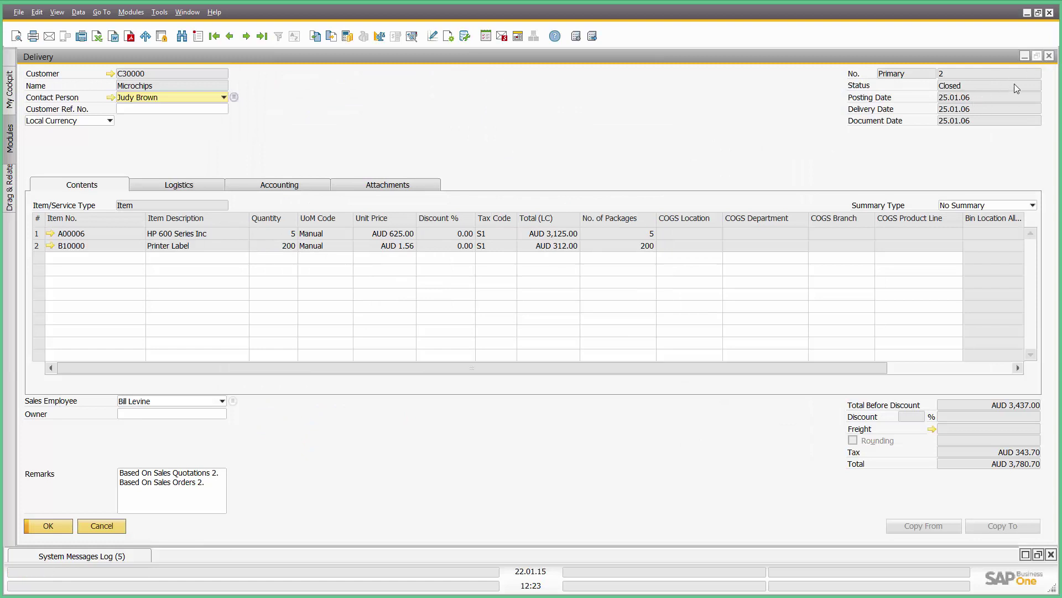
pyautogui.click(1048, 56)
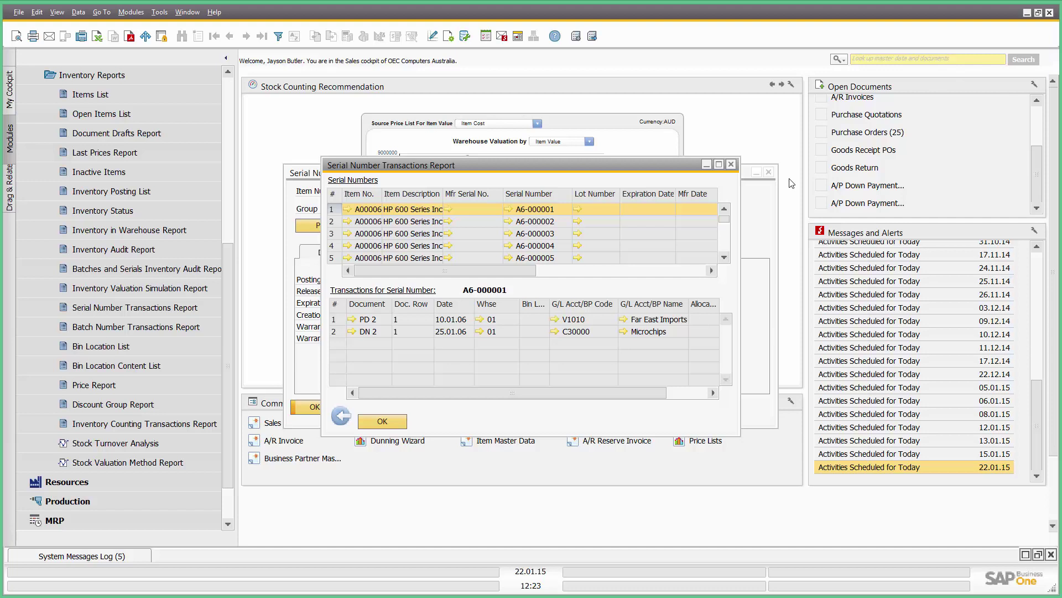
pyautogui.press('Escape')
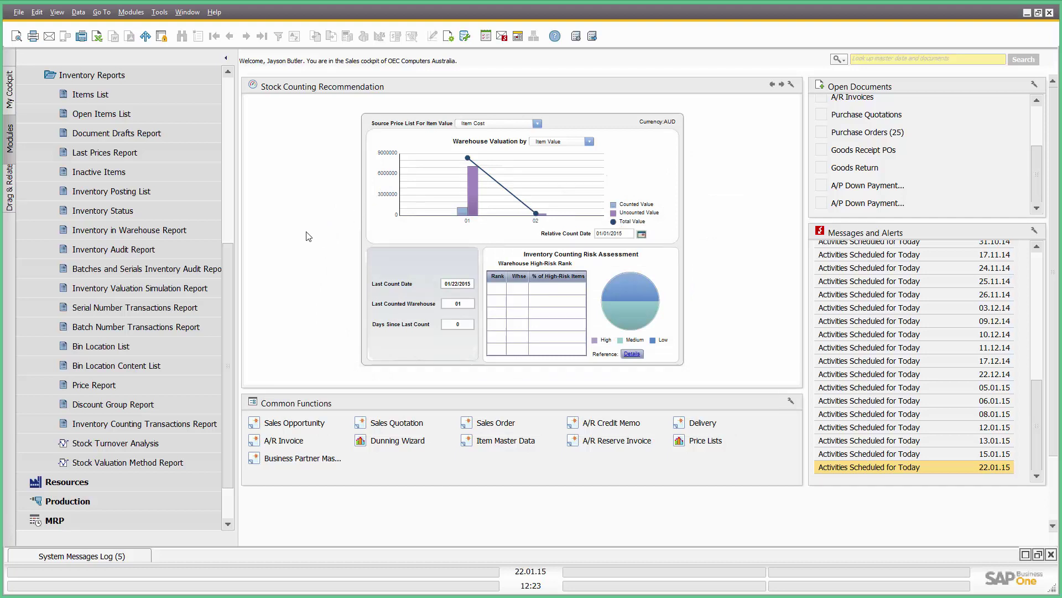
pyautogui.click(137, 177)
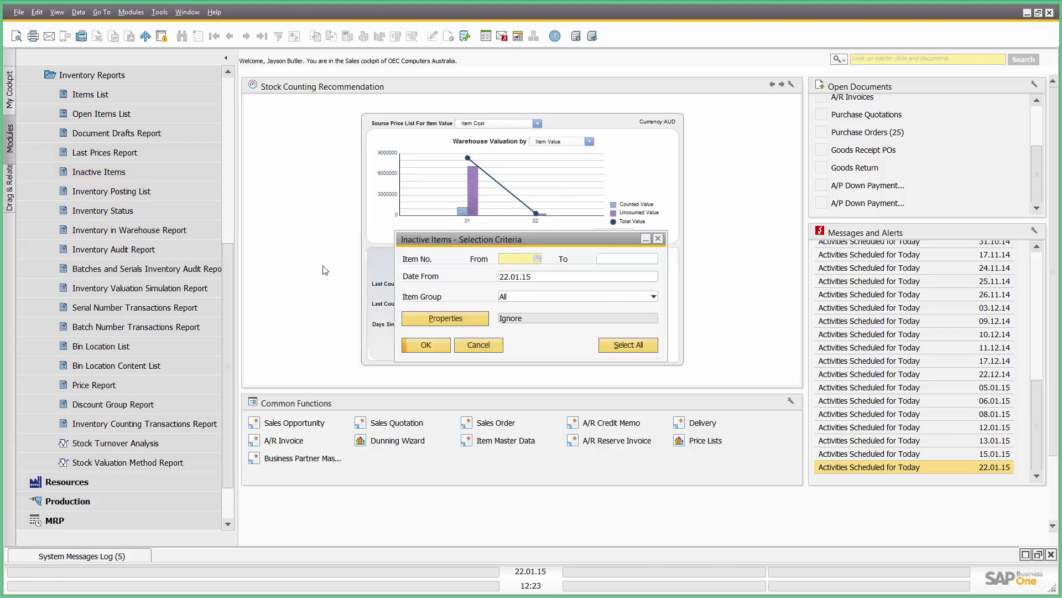
pyautogui.click(479, 345)
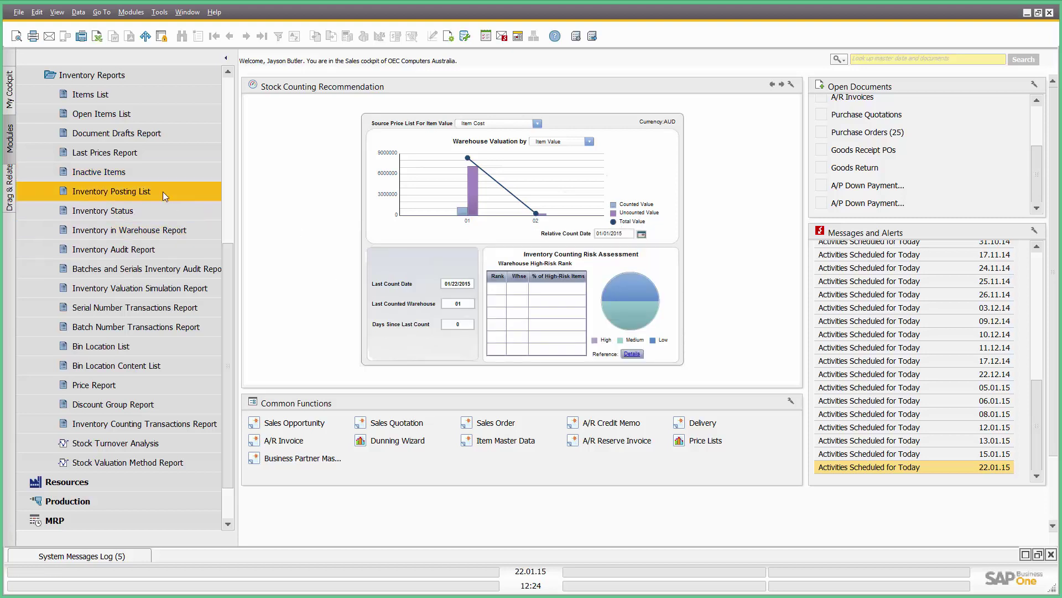
pyautogui.click(162, 228)
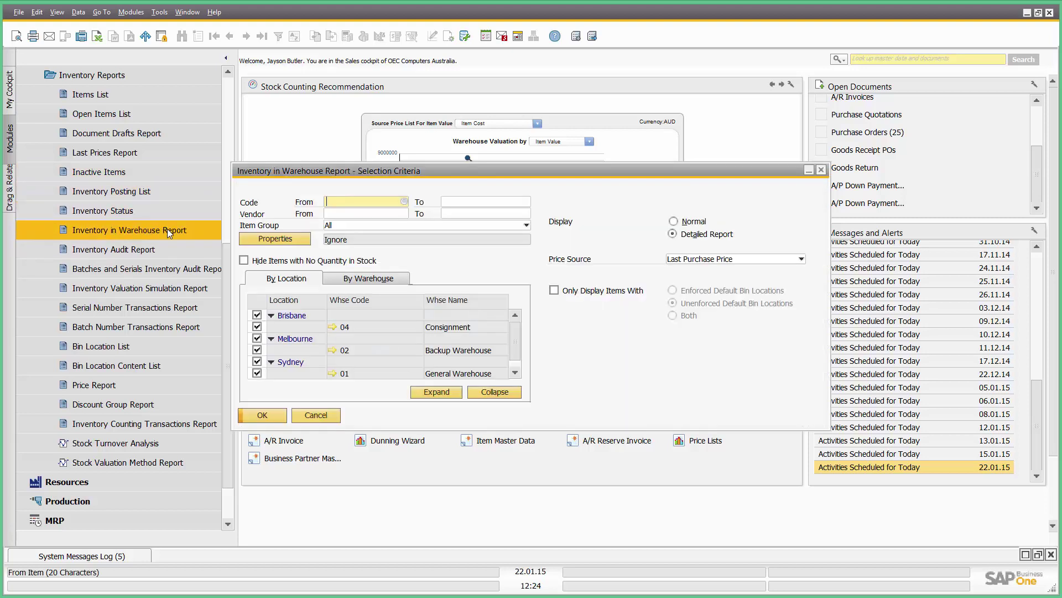
pyautogui.click(316, 415)
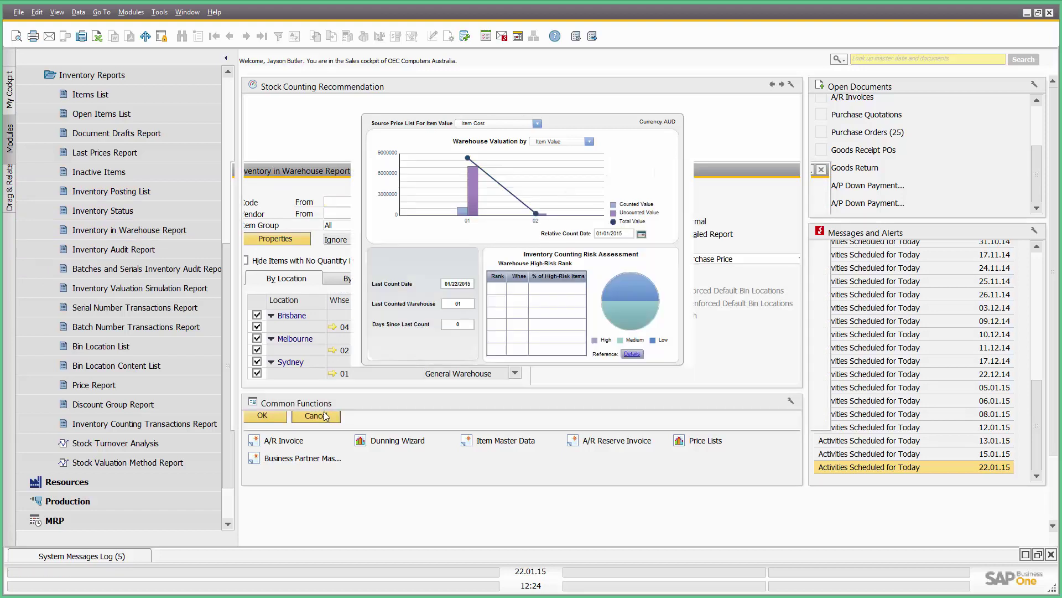
# Run the Last Prices Report for item A00001 and the chosen customer, then close it
pyautogui.click(175, 155)
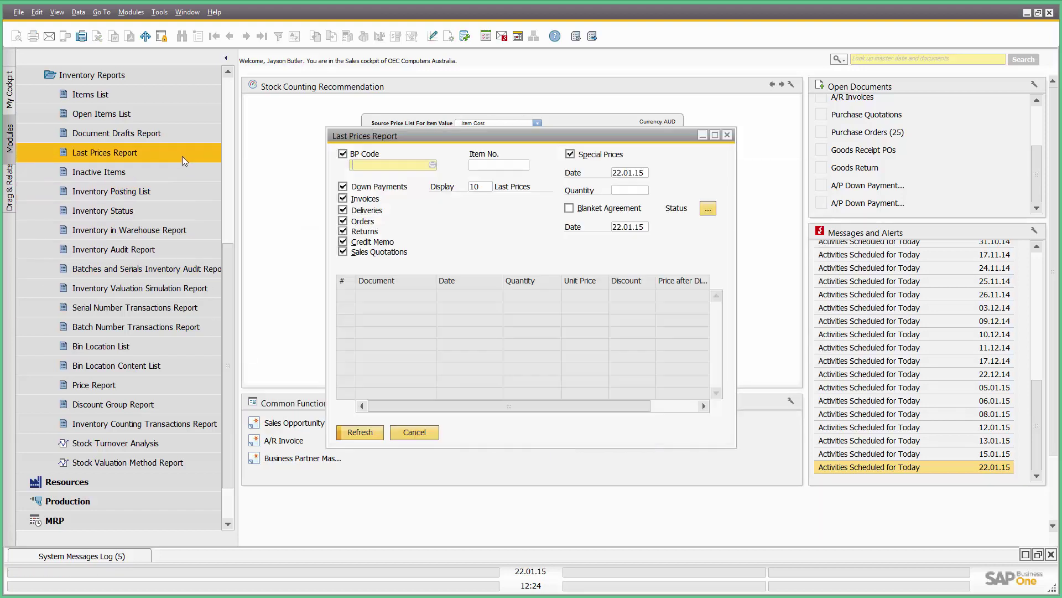
pyautogui.click(433, 165)
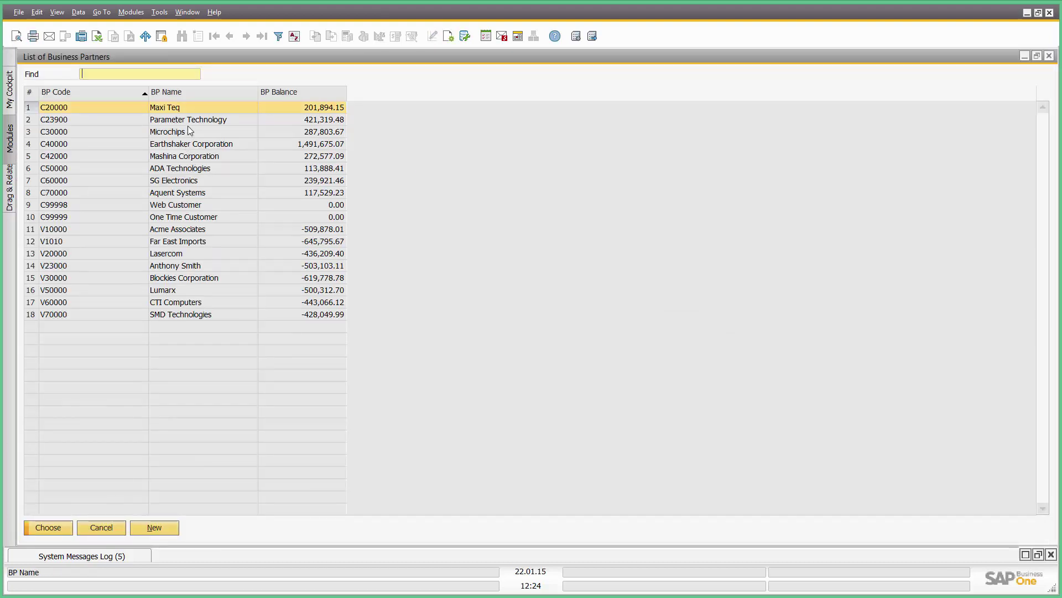
pyautogui.doubleClick(182, 143)
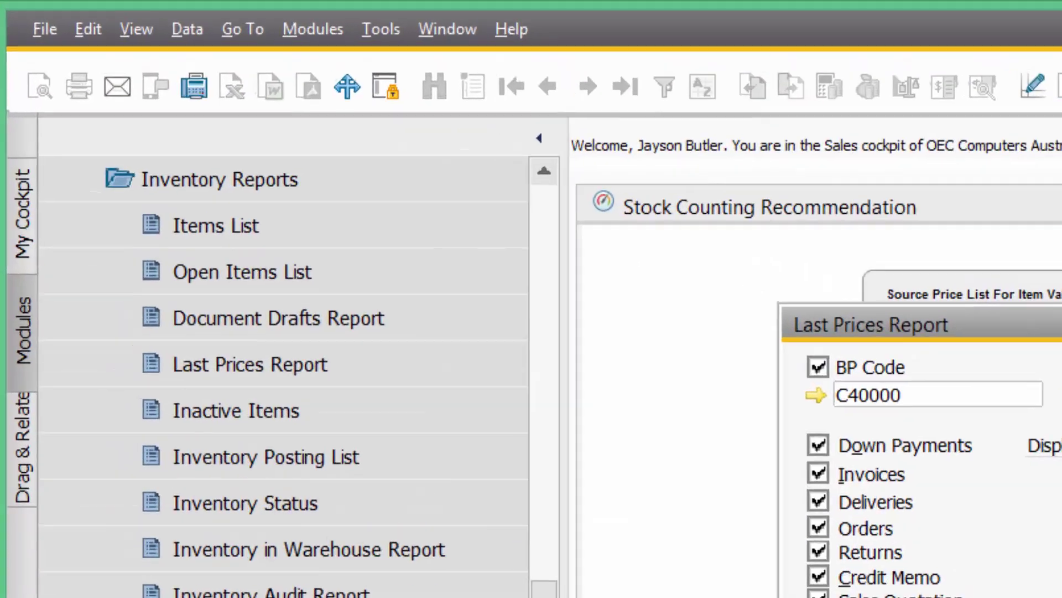
pyautogui.click(535, 182)
pyautogui.press('Tab')
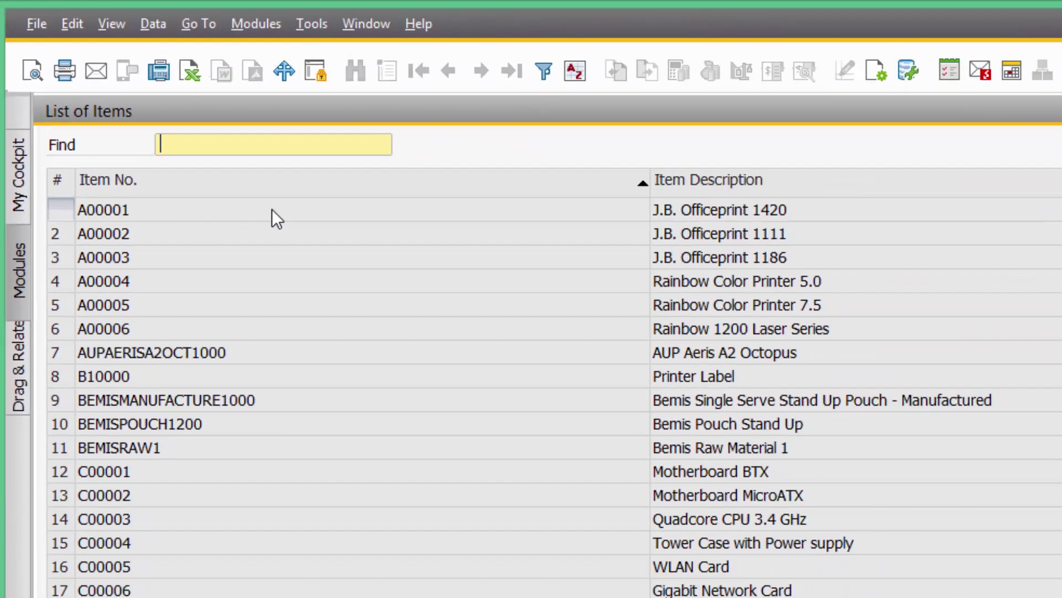
pyautogui.doubleClick(456, 354)
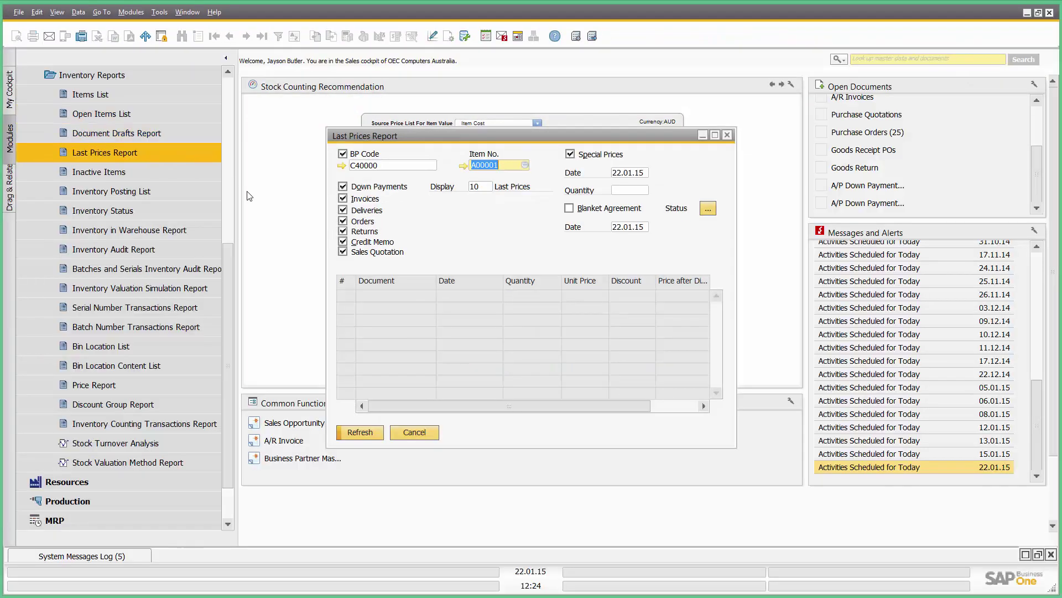
pyautogui.click(368, 434)
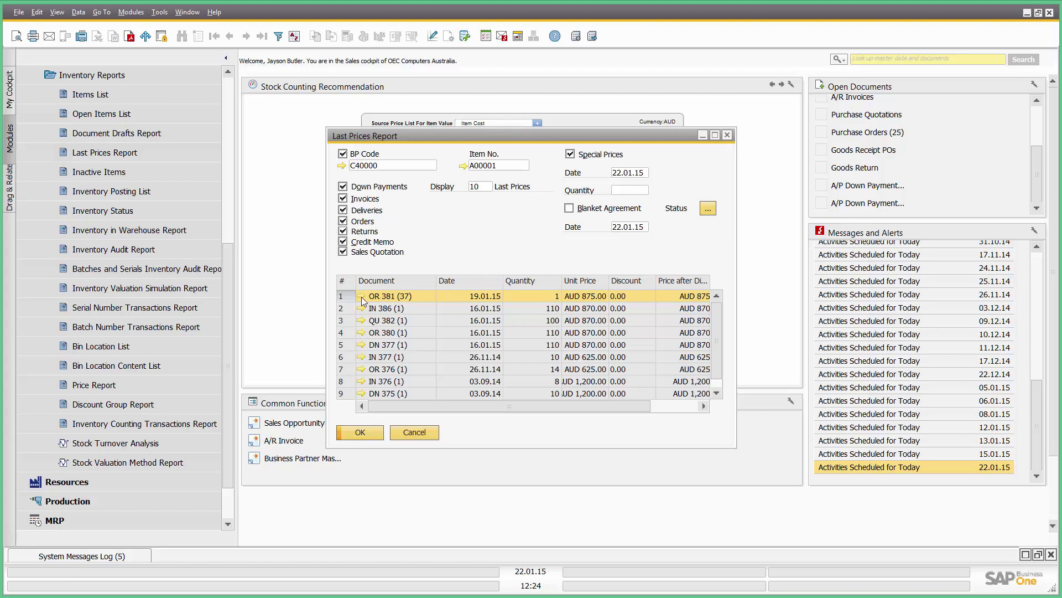
pyautogui.click(416, 431)
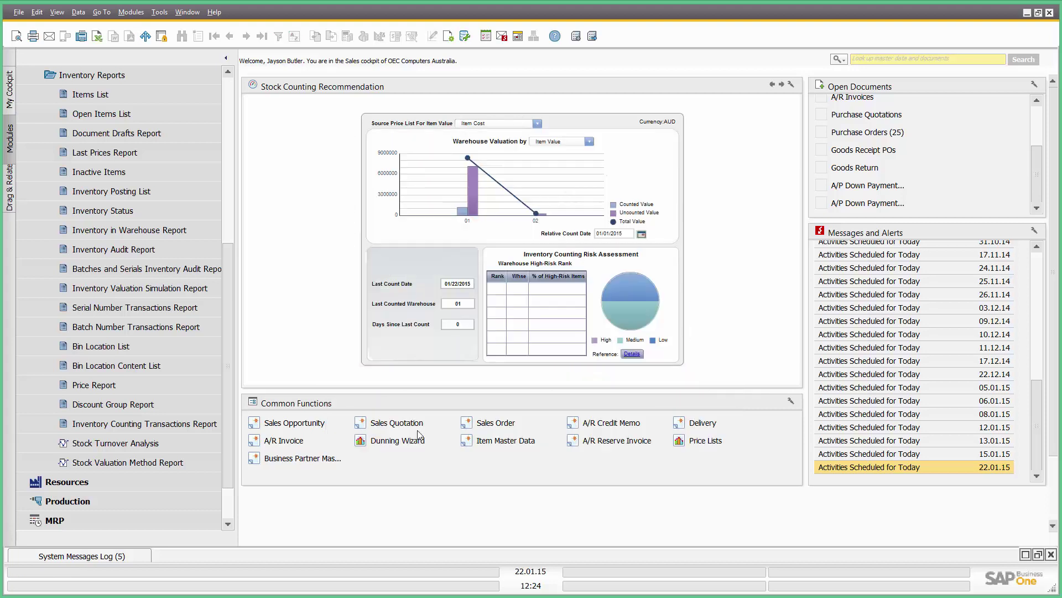
# Run a Stock Turnover Analysis for 01.01.01–22.01.15 across warehouses 04, 02, 01, 03 and 05
pyautogui.click(171, 442)
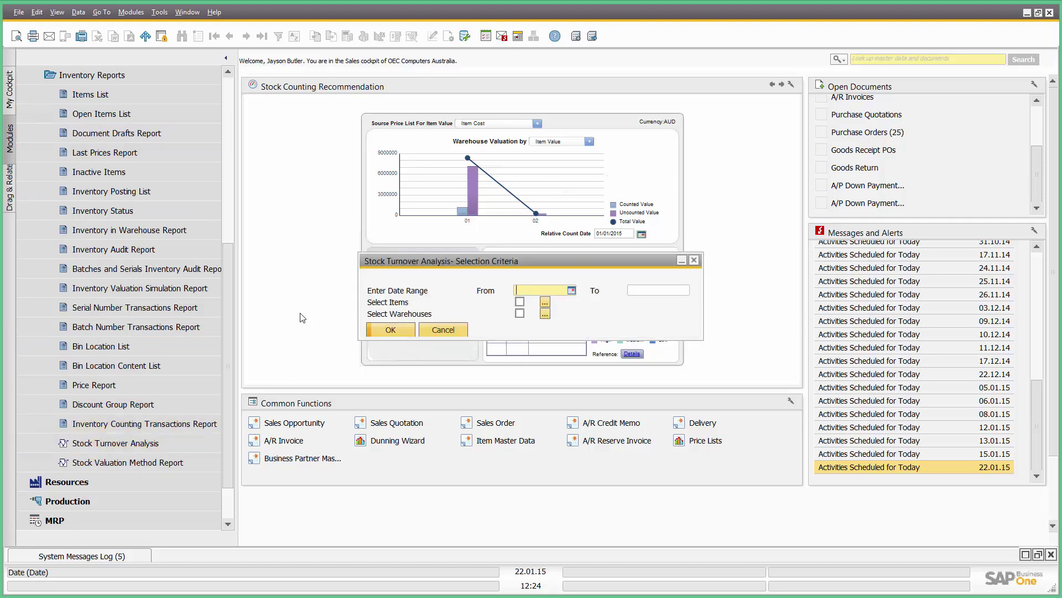
pyautogui.write('1')
pyautogui.write('.01.01')
pyautogui.press('Tab')
pyautogui.write('22')
pyautogui.hotkey('shift', 'Tab')
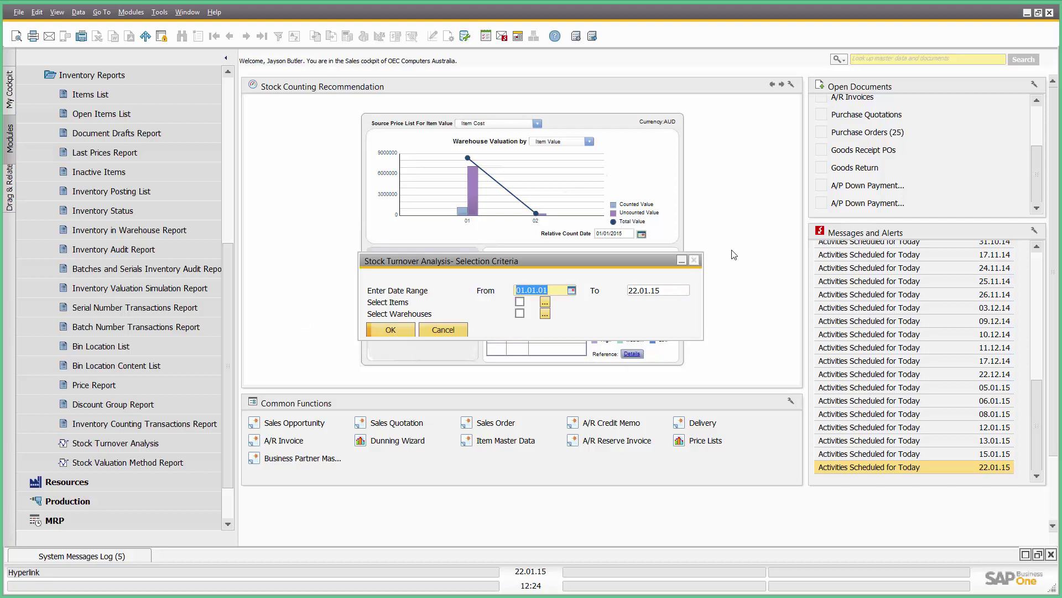
pyautogui.click(545, 302)
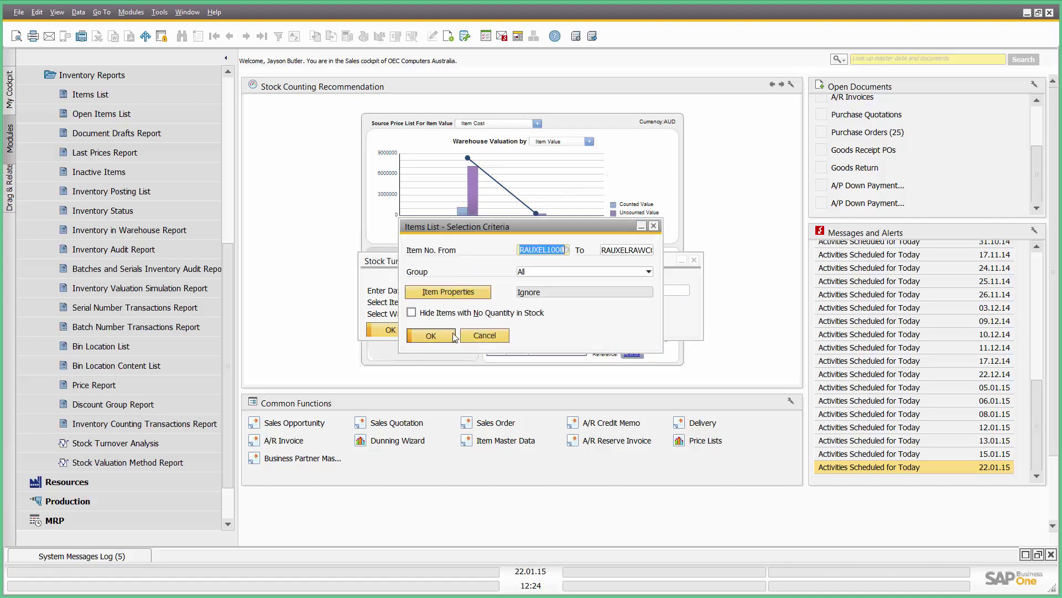
pyautogui.click(431, 336)
pyautogui.click(545, 313)
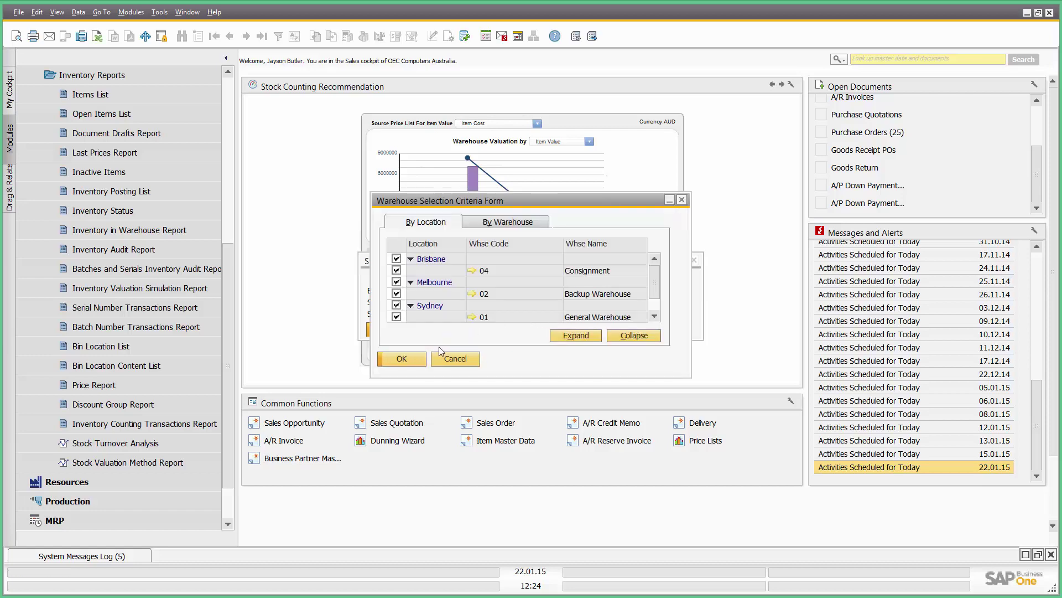
pyautogui.click(401, 359)
pyautogui.click(384, 331)
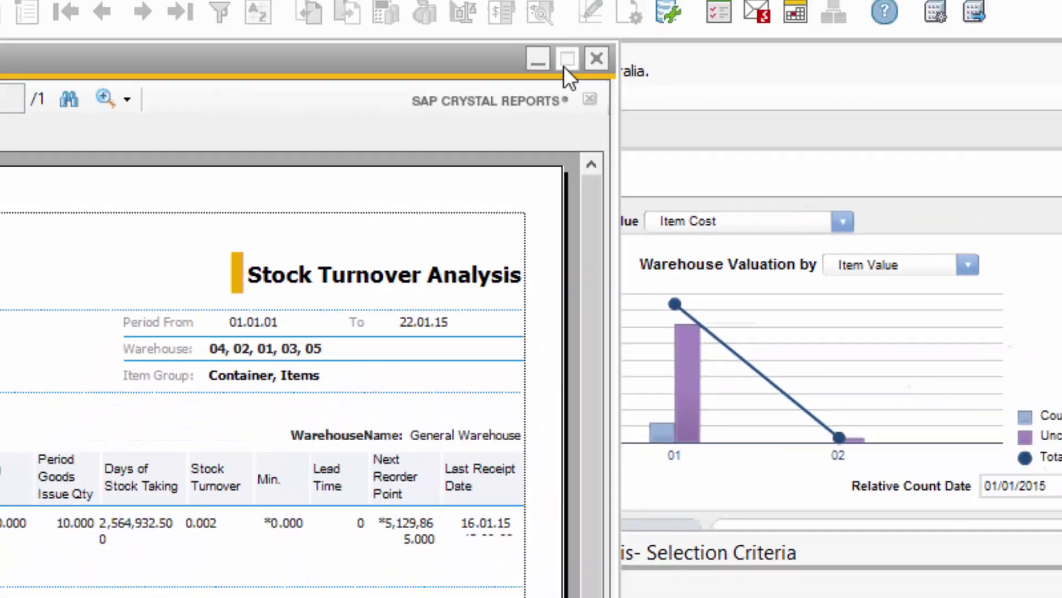
pyautogui.click(566, 60)
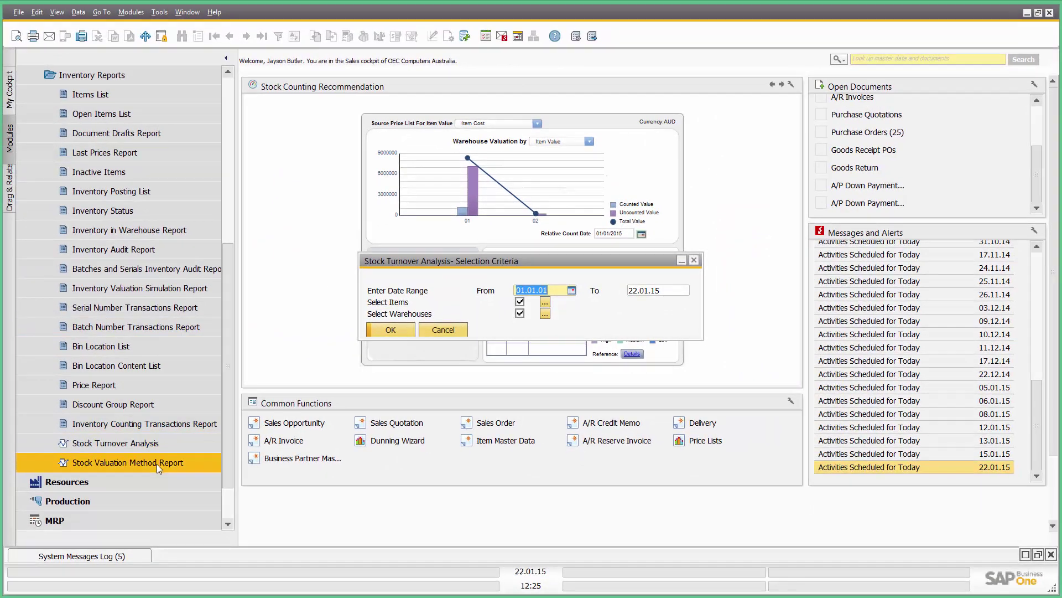
# Close the Stock Turnover criteria and open Item Master Data
pyautogui.click(441, 329)
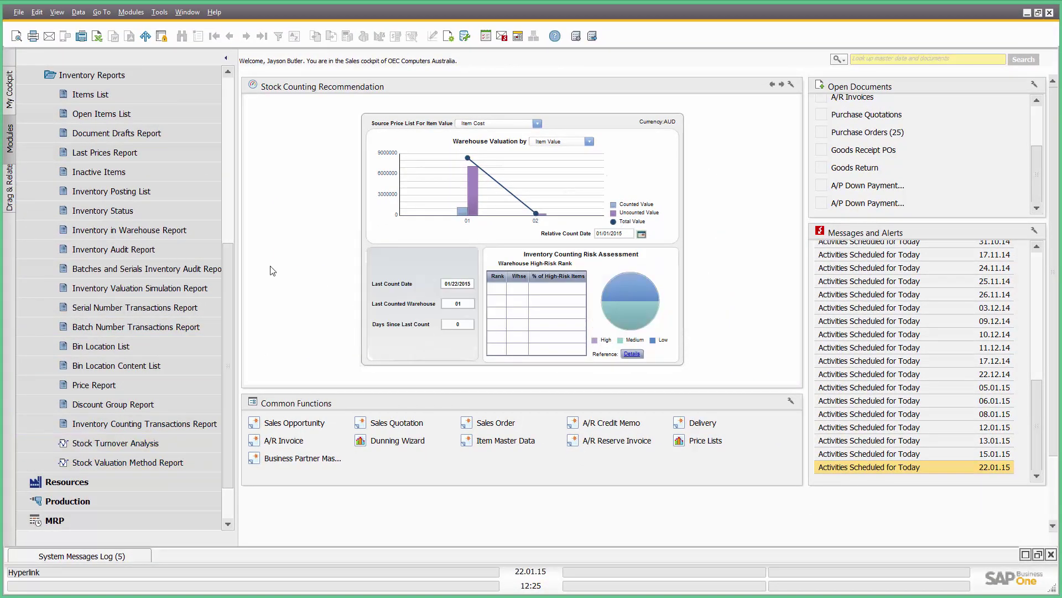
pyautogui.click(152, 80)
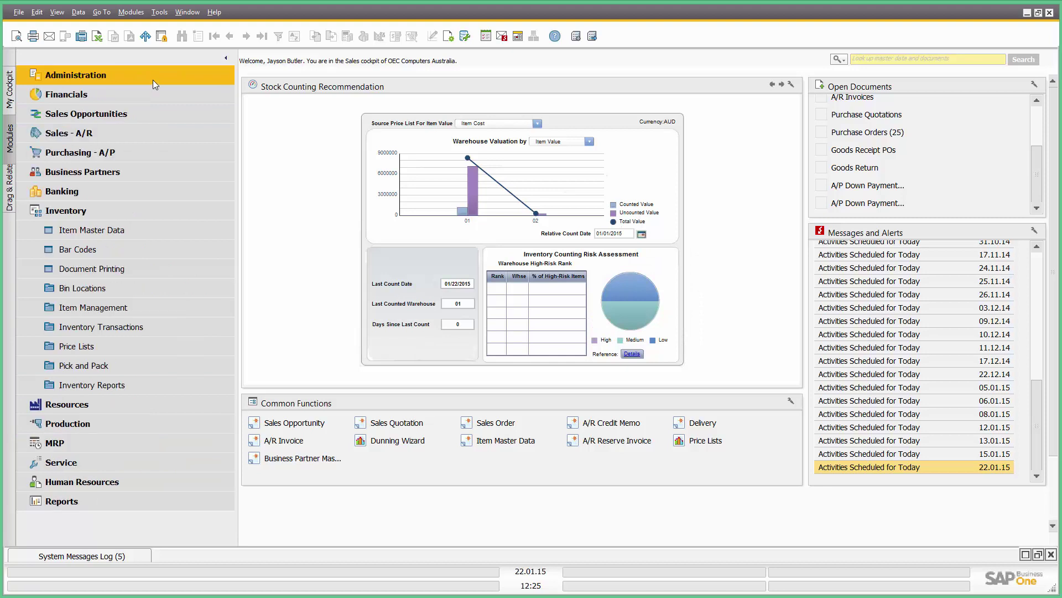
pyautogui.click(69, 209)
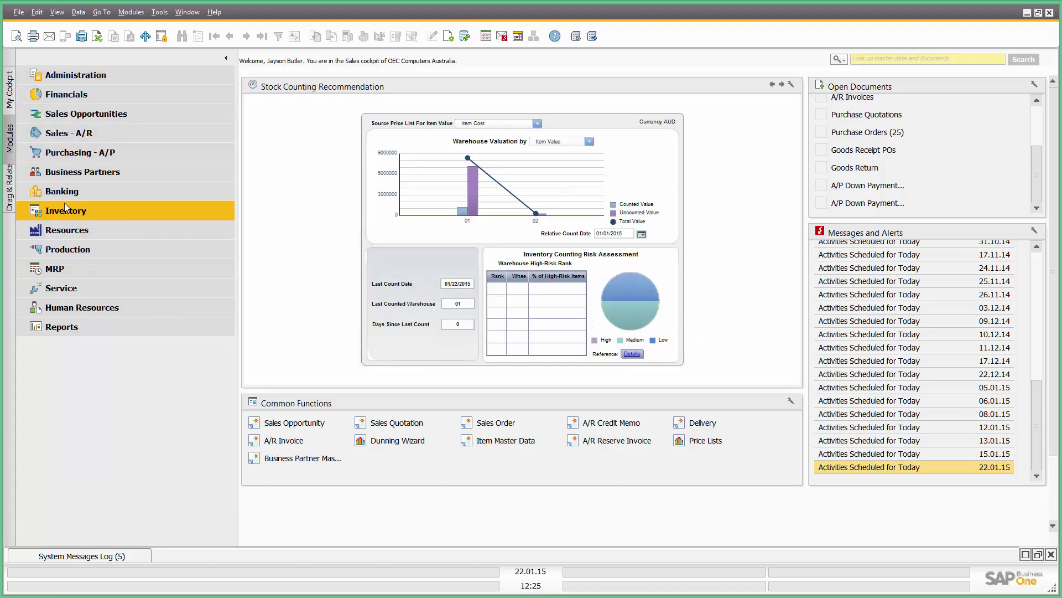
pyautogui.click(67, 208)
pyautogui.click(72, 227)
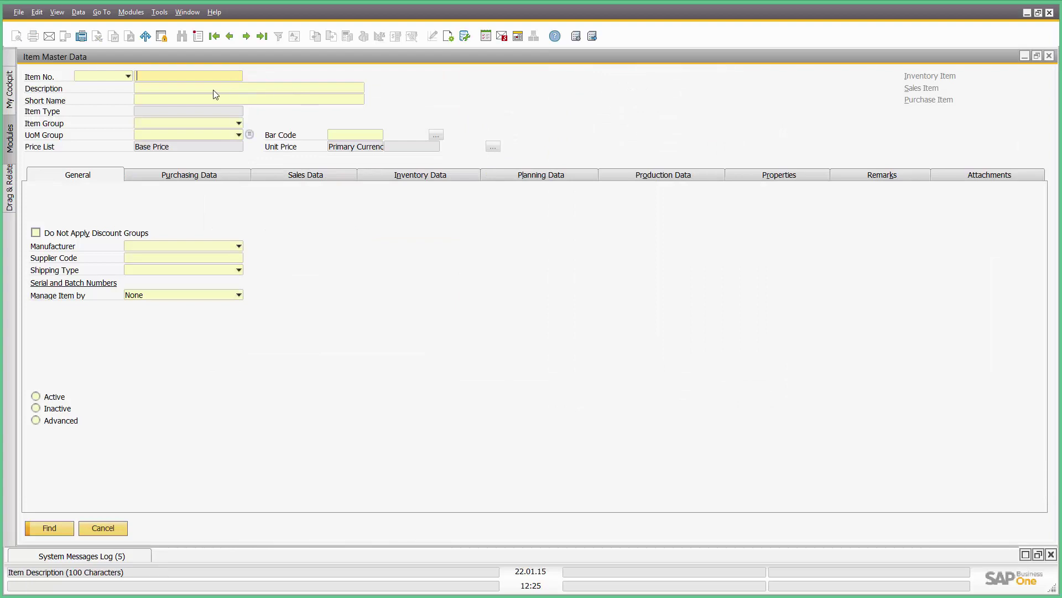
# Search descriptions for '*office' and open item A00002, J.B. Officeprint 1111, in a restored window
pyautogui.click(214, 89)
pyautogui.write('office')
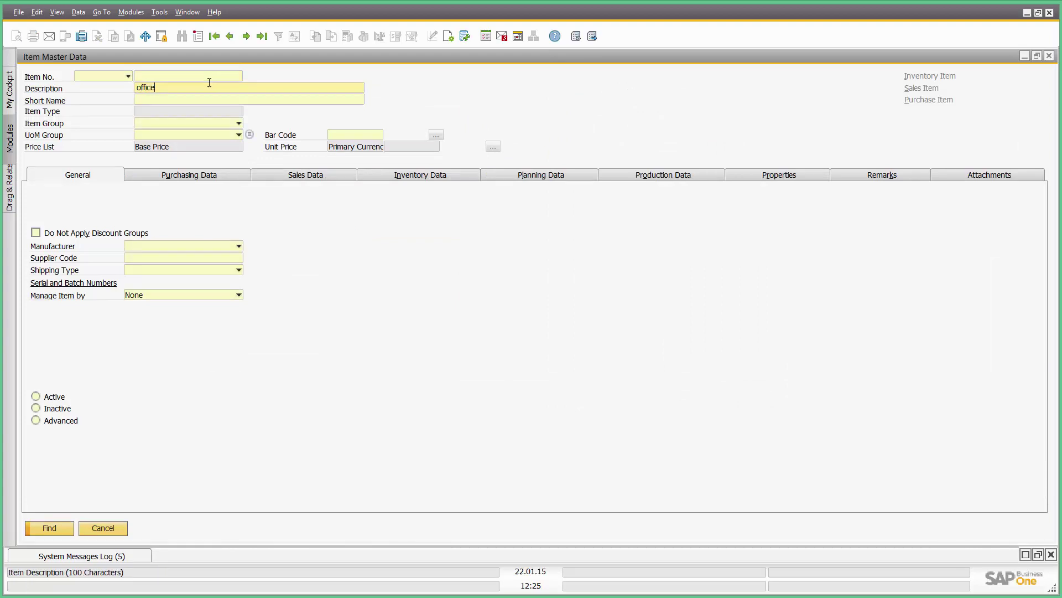
pyautogui.press('Return')
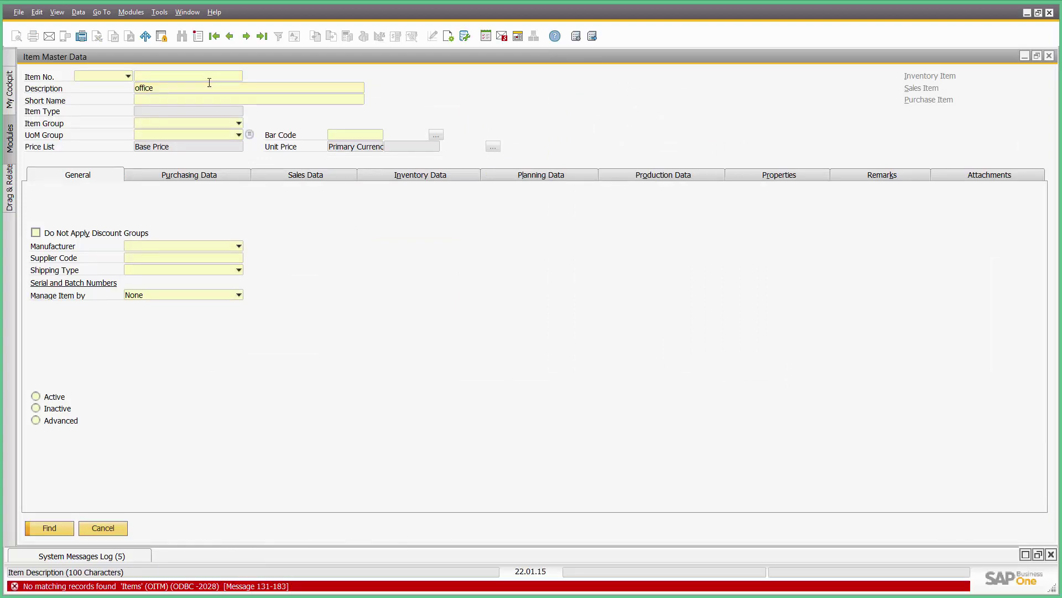
pyautogui.doubleClick(173, 87)
pyautogui.press('BackSpace')
pyautogui.write('*office')
pyautogui.press('Return')
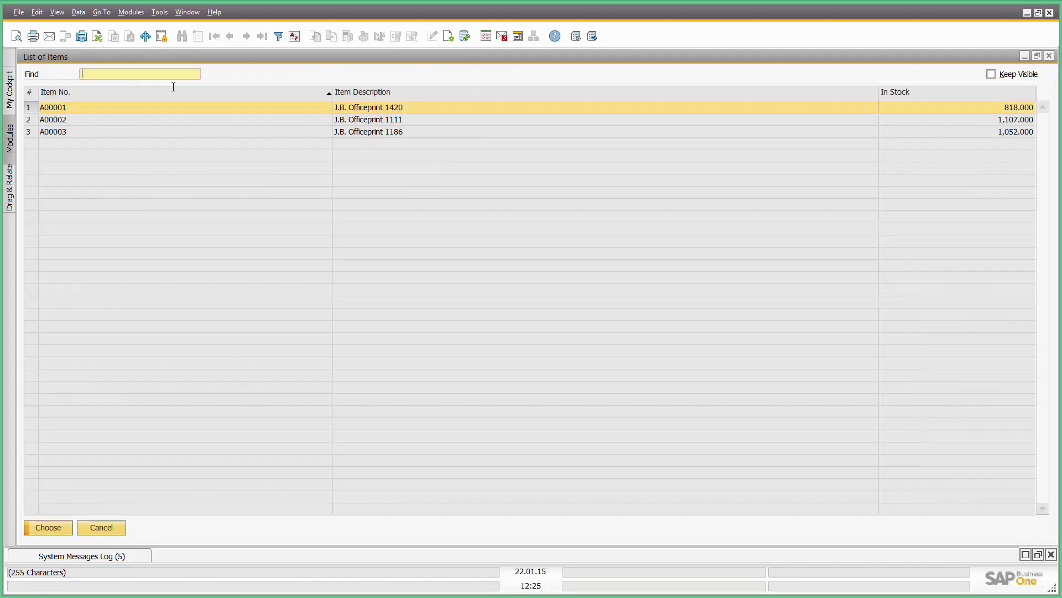
pyautogui.doubleClick(366, 125)
pyautogui.click(1035, 58)
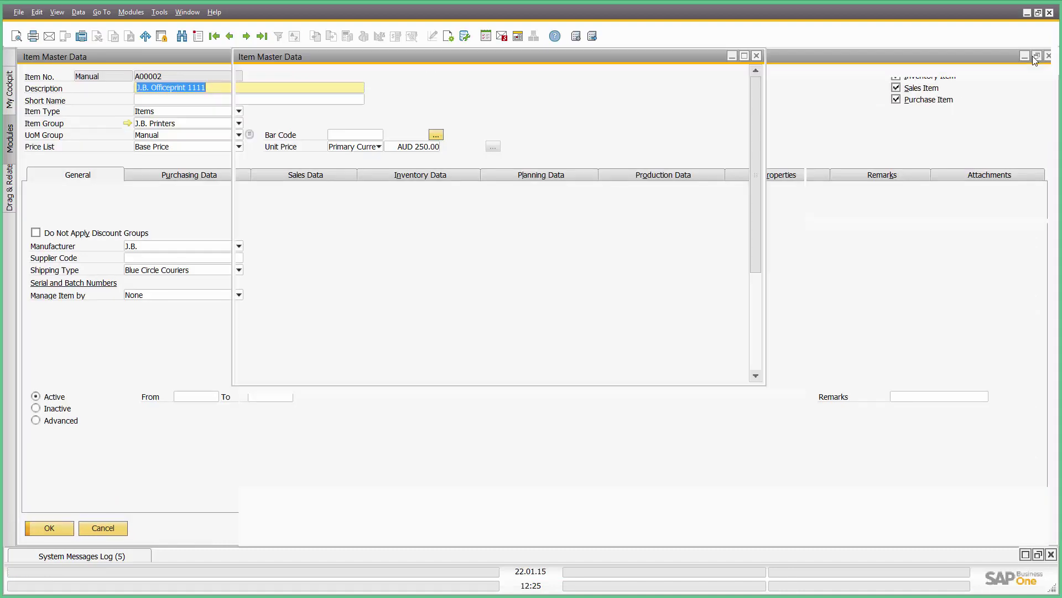
# Drag A00002's item number onto Drag & Relate Item Groups to view J.B. Printers, then close it
pyautogui.click(39, 212)
pyautogui.click(10, 188)
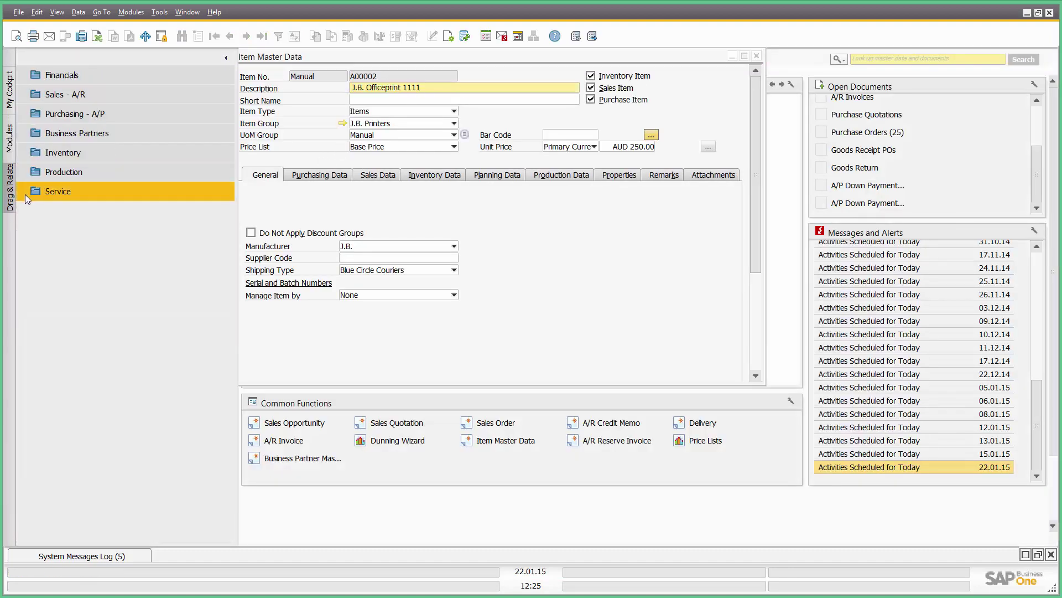
pyautogui.click(68, 151)
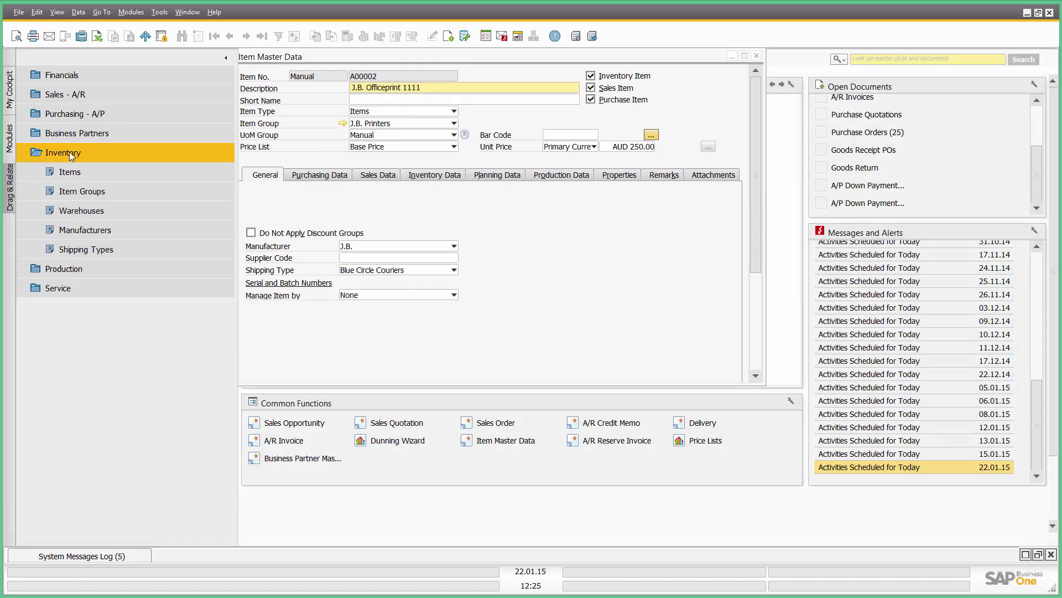
pyautogui.click(368, 85)
pyautogui.moveTo(368, 81); pyautogui.dragTo(44, 194)
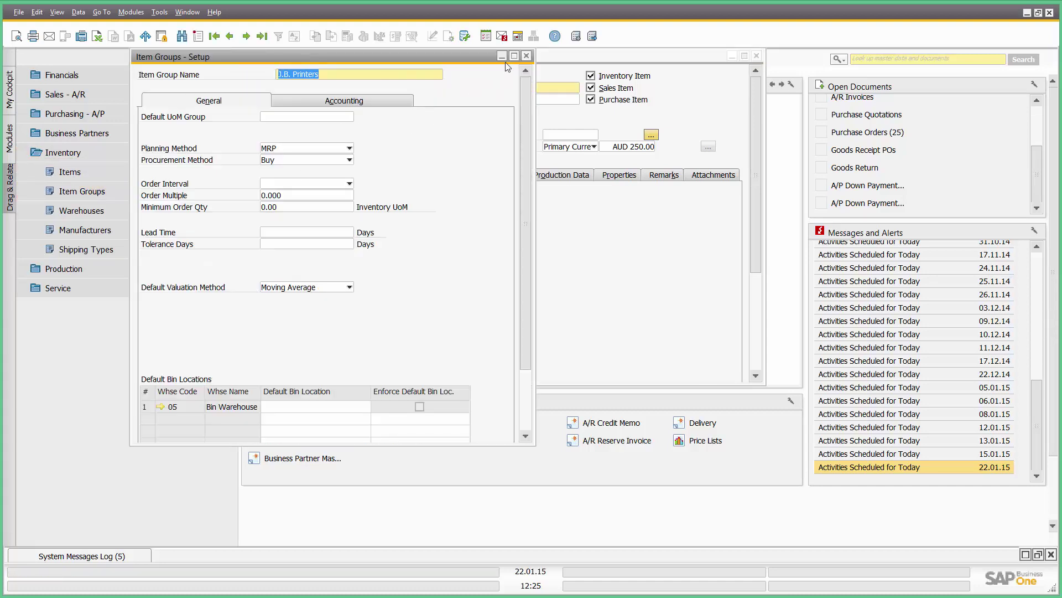
pyautogui.click(526, 56)
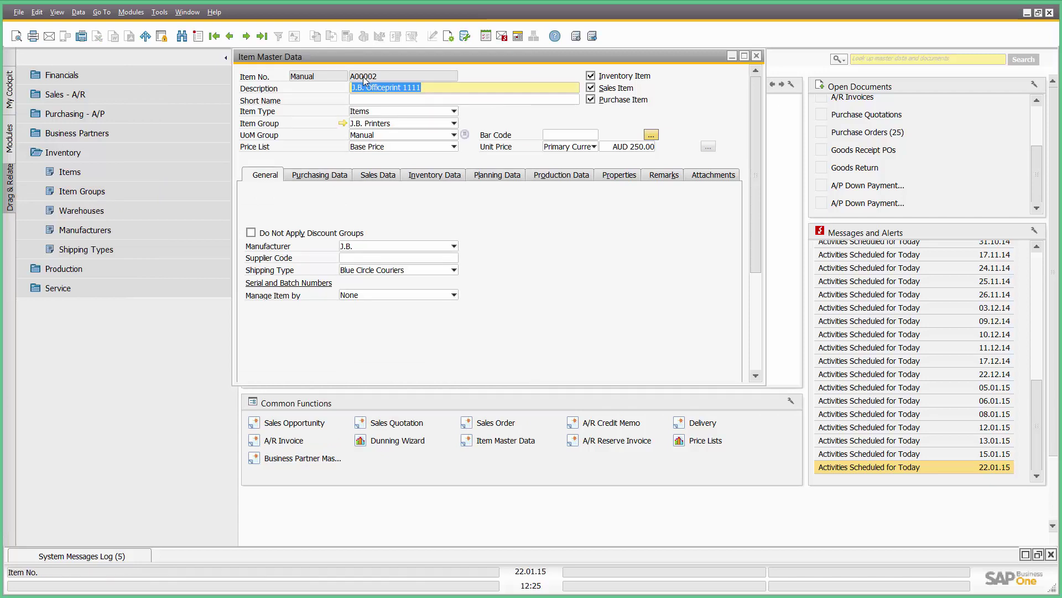
# List the five warehouses related to A00002 from its Inventory Data, then close both windows
pyautogui.click(435, 174)
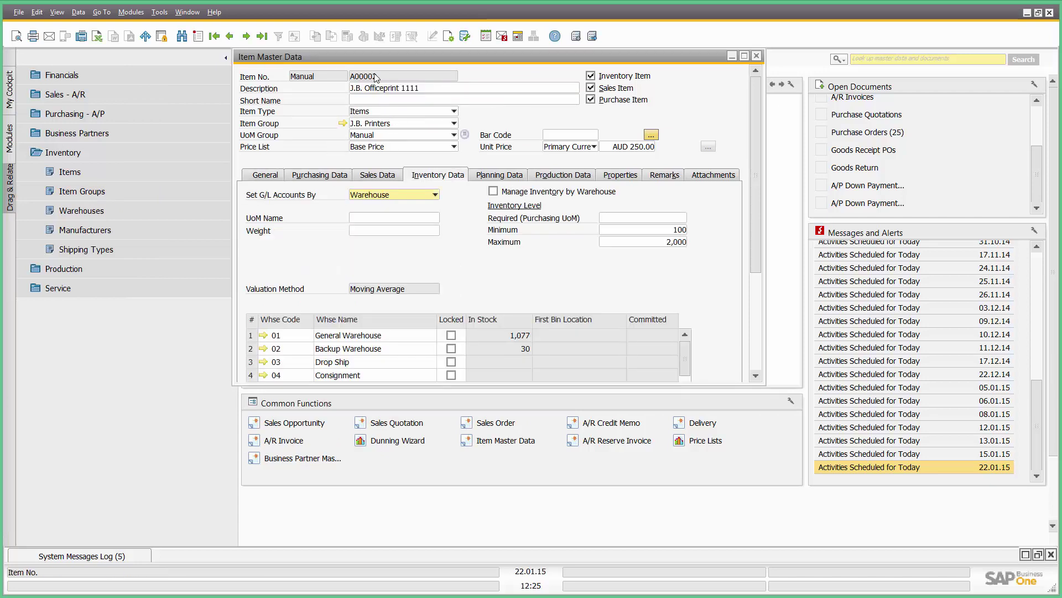
pyautogui.click(59, 213)
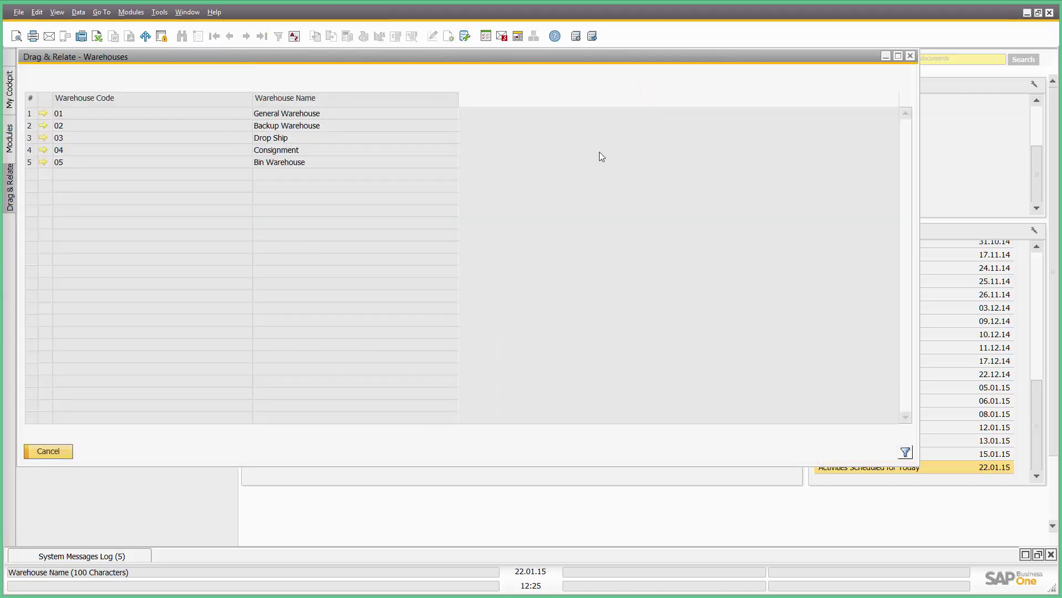
pyautogui.click(910, 56)
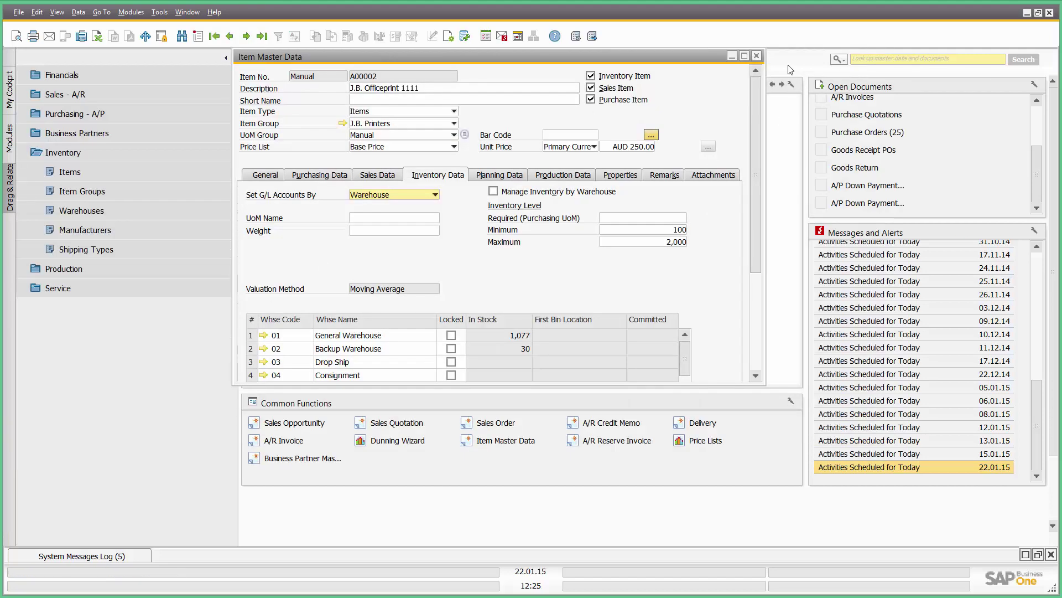
pyautogui.click(756, 56)
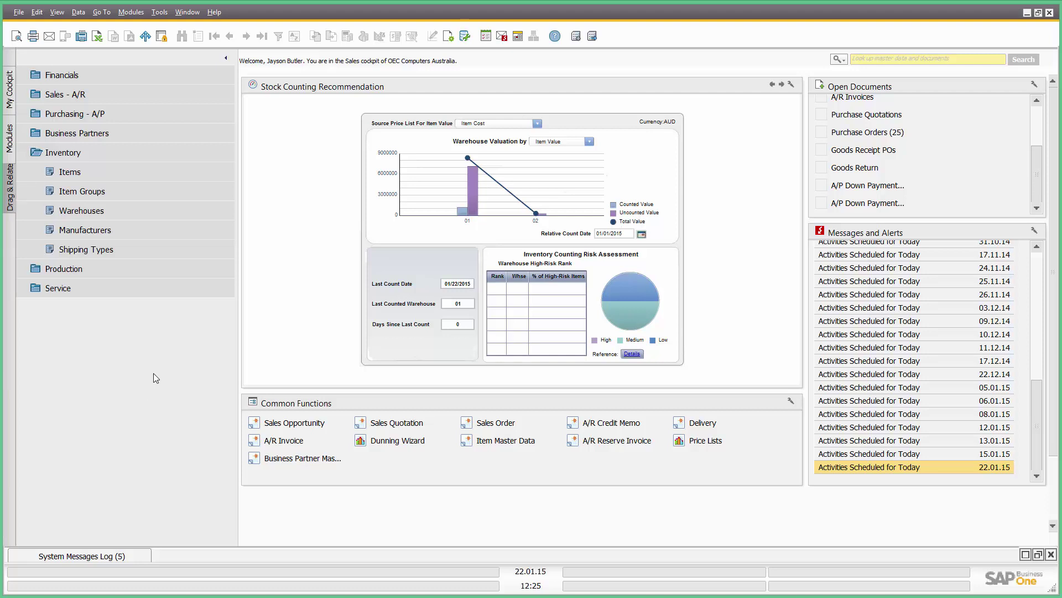
# Collapse the Drag & Relate Inventory lookups and return to the Modules tab
pyautogui.click(62, 153)
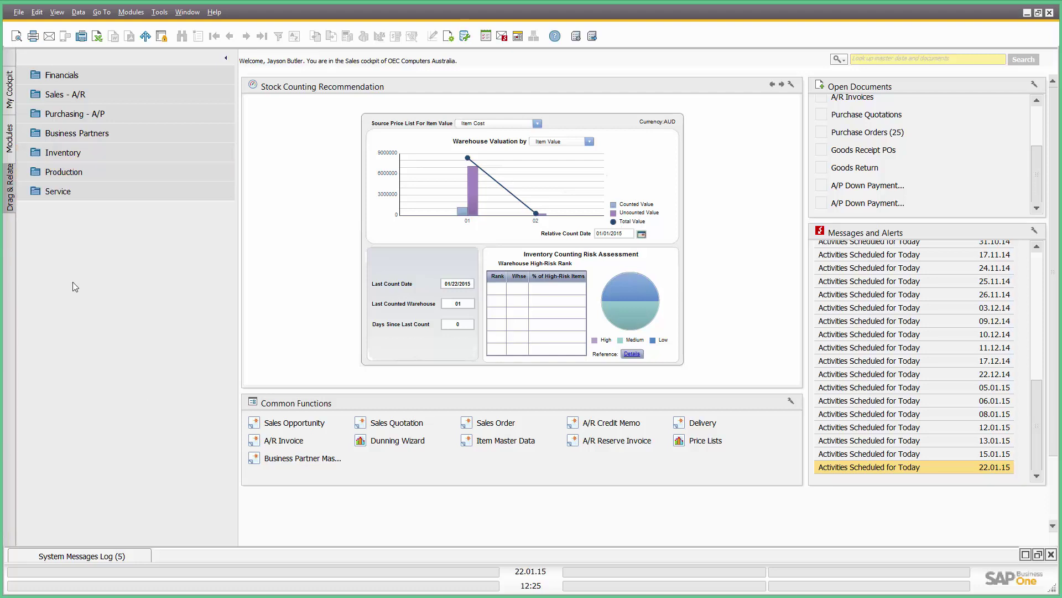
pyautogui.click(9, 138)
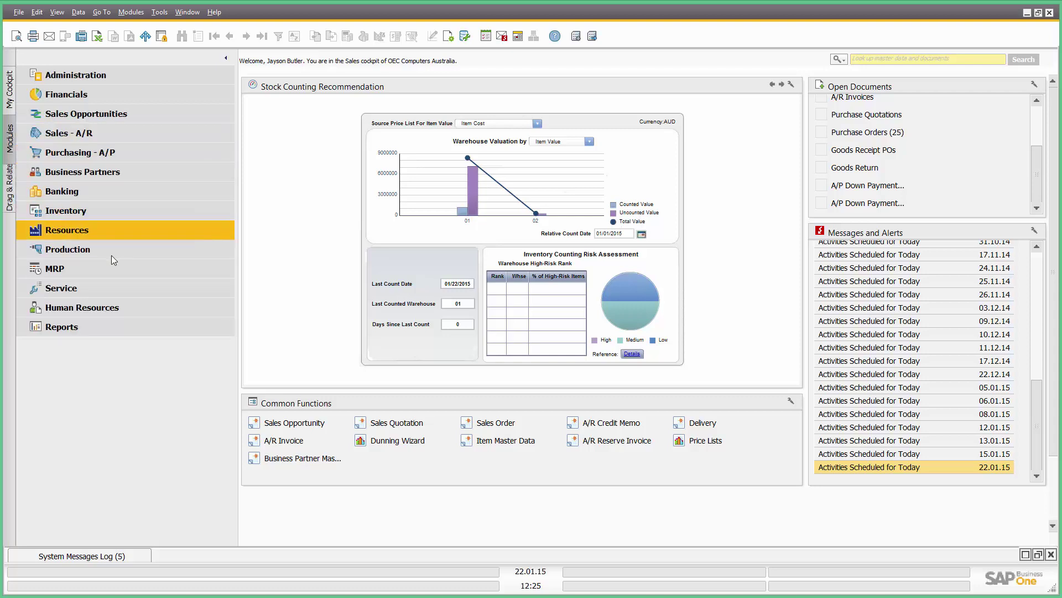